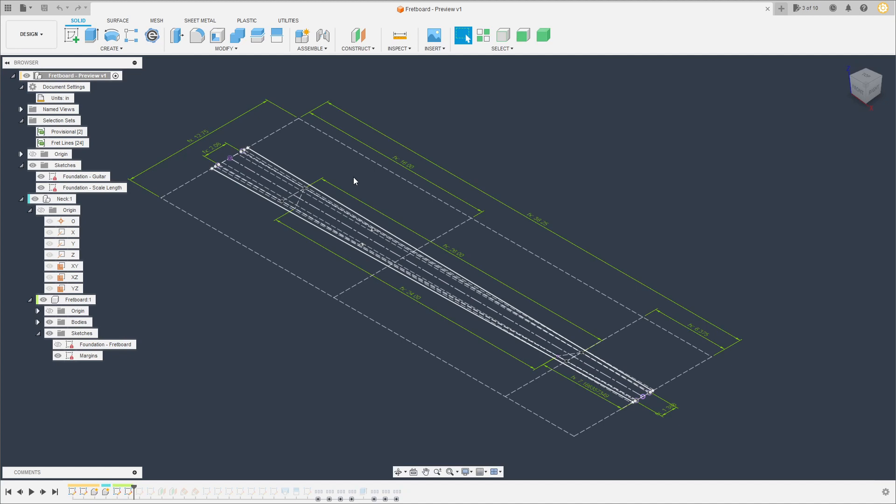
In the user parameters, rewrite the scaleLengthBass expression as 26", using the inch mark as its unit.
{"action": "key", "text": "shift+p"}
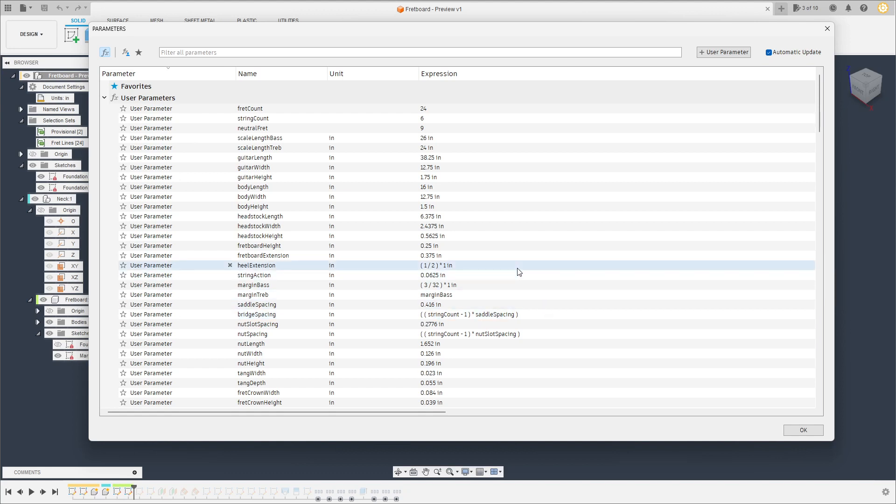
{"action": "double_click", "coordinate": [428, 138]}
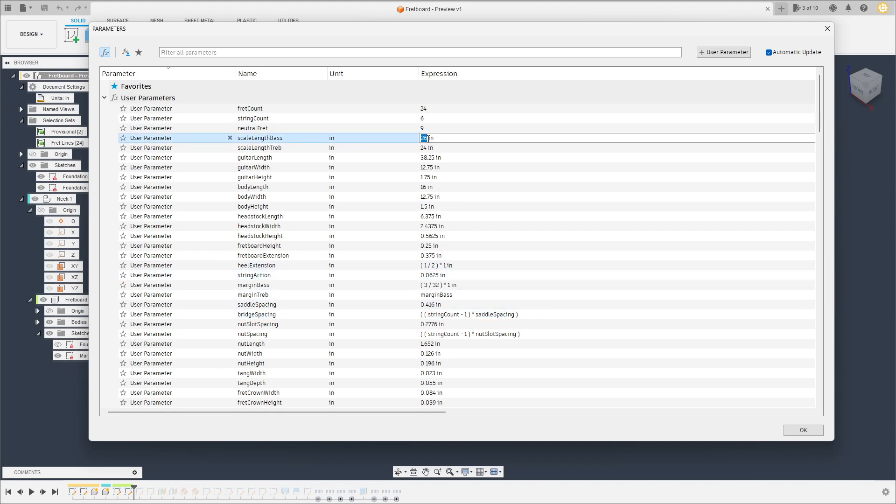
{"action": "key", "text": "Right"}
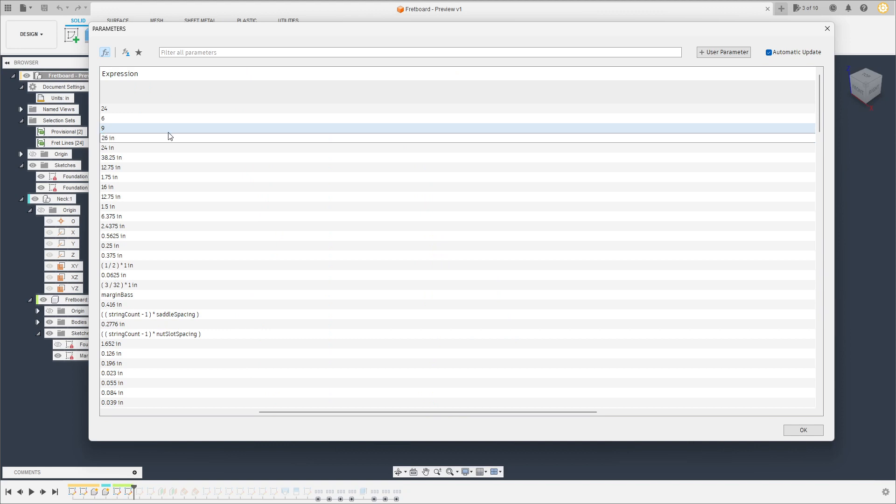
{"action": "key", "text": "Delete"}
{"action": "key", "text": "Delete"}
{"action": "type", "text": "\""}
{"action": "key", "text": "Return"}
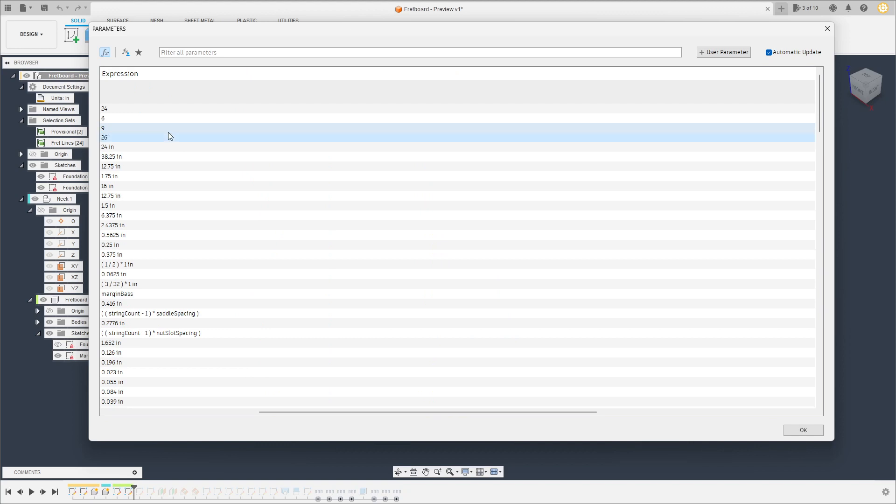
{"action": "left_click_drag", "start_coordinate": [334, 412], "coordinate": [184, 412]}
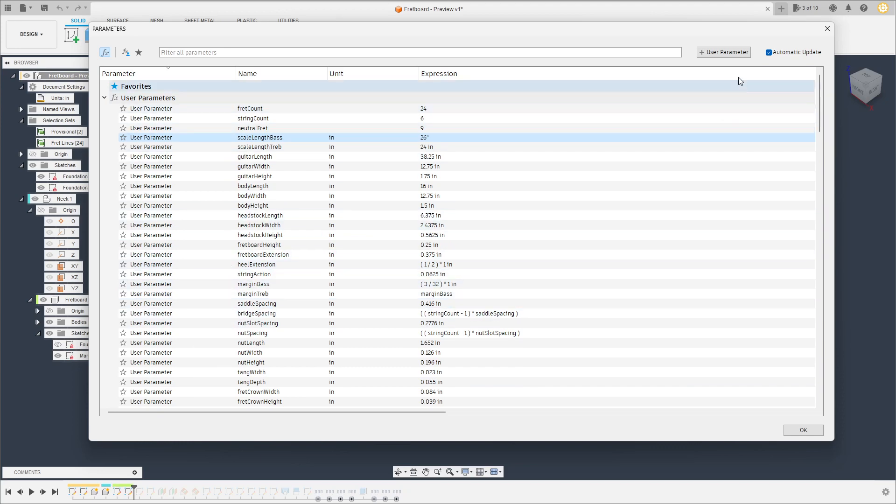
Review the user parameters through the bass and treble fret formulas to the string gauges, and close the parameters list.
{"action": "scroll", "coordinate": [210, 266], "scroll_direction": "down", "scroll_amount": 4}
{"action": "scroll", "coordinate": [277, 241], "scroll_direction": "down", "scroll_amount": 9}
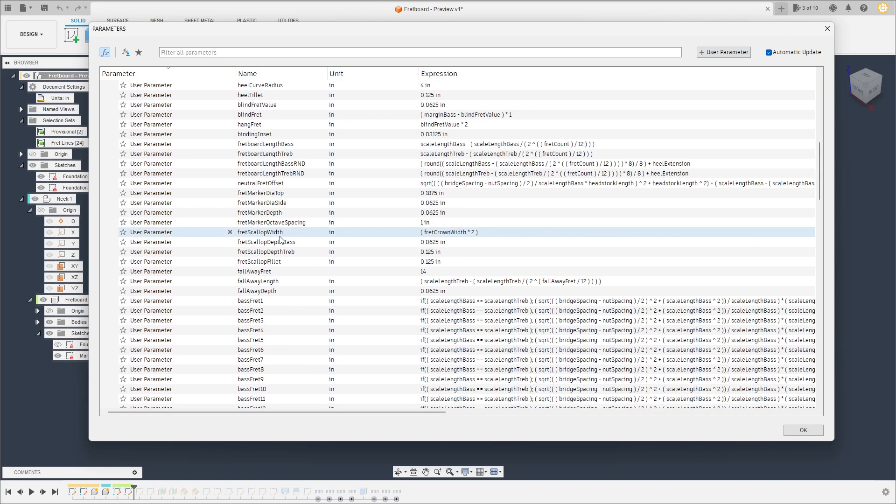
{"action": "scroll", "coordinate": [278, 247], "scroll_direction": "down", "scroll_amount": 3}
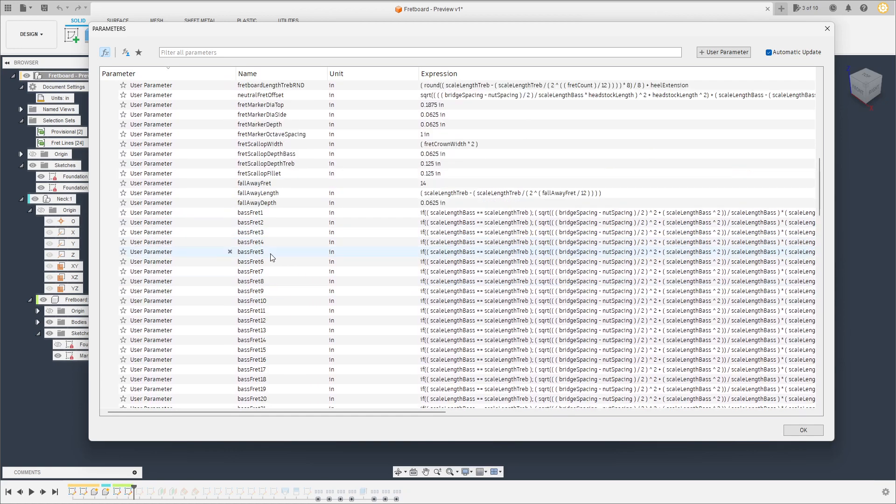
{"action": "scroll", "coordinate": [275, 261], "scroll_direction": "down", "scroll_amount": 10}
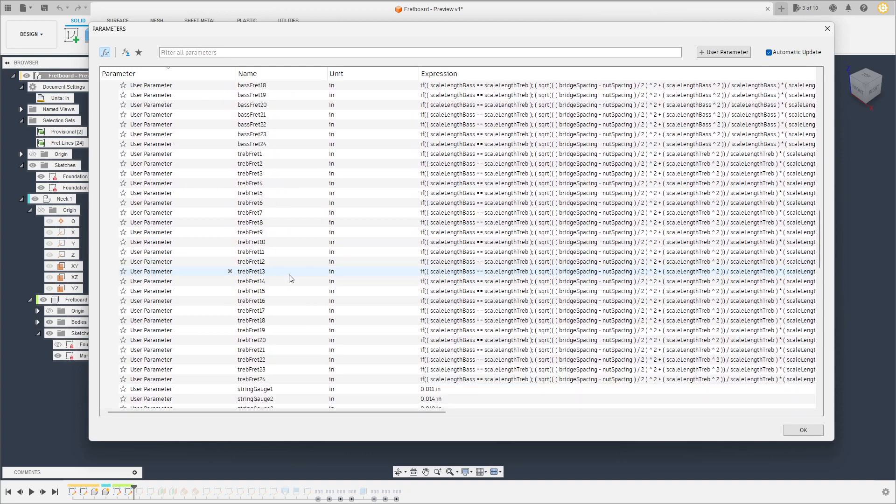
{"action": "scroll", "coordinate": [290, 276], "scroll_direction": "down", "scroll_amount": 4}
{"action": "scroll", "coordinate": [290, 276], "scroll_direction": "up", "scroll_amount": 20}
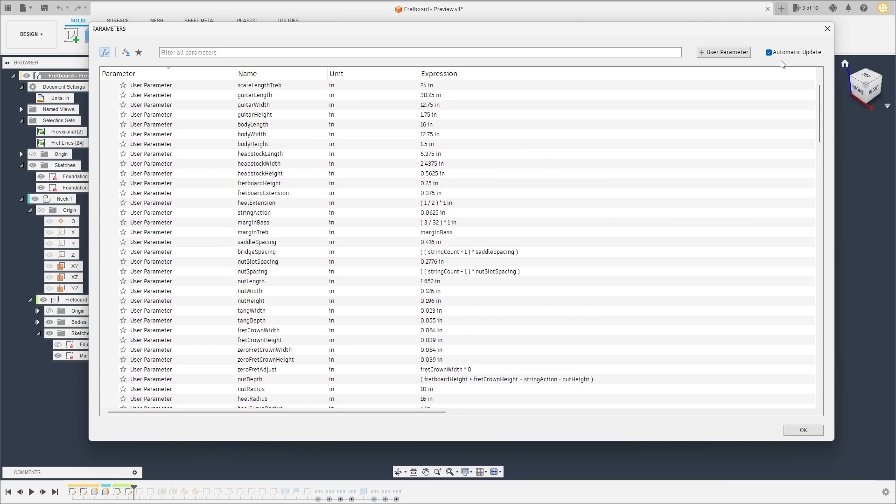
{"action": "right_click", "coordinate": [812, 23]}
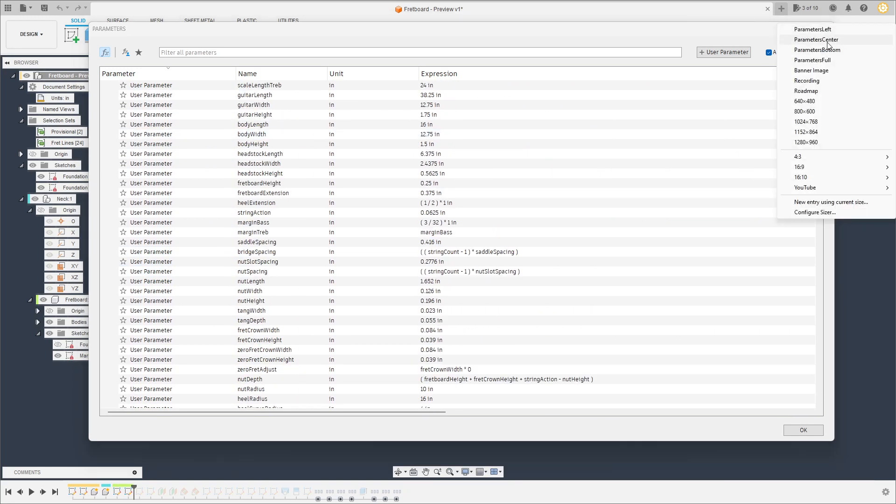
{"action": "left_click", "coordinate": [828, 42]}
{"action": "left_click", "coordinate": [812, 41]}
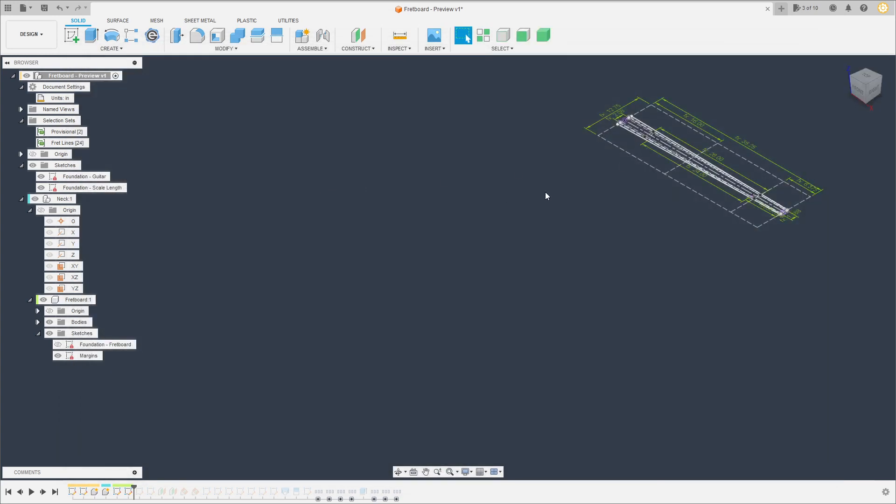
Fit the model in view and stop the running PrettyParametersTidy script.
{"action": "key", "text": "F6"}
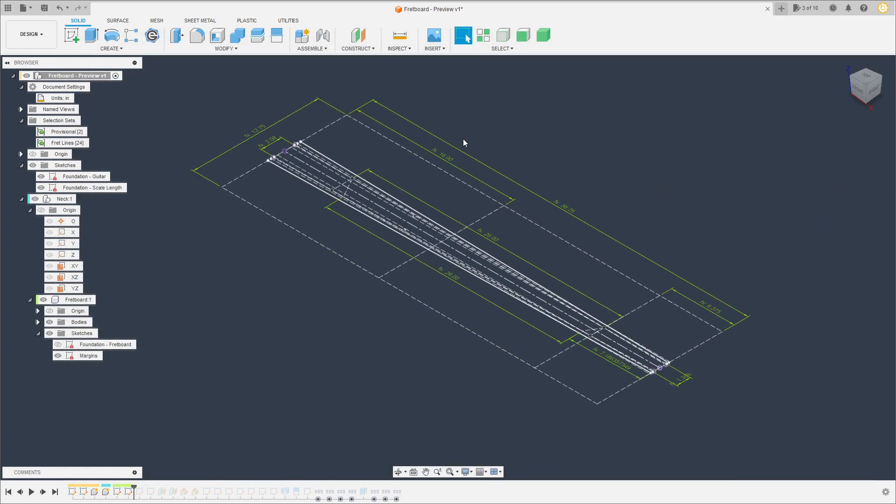
{"action": "key", "text": "shift+s"}
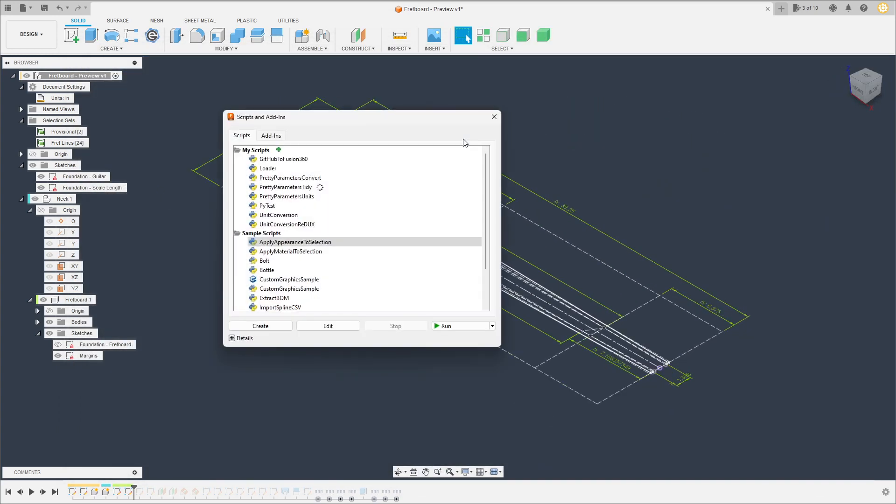
{"action": "left_click", "coordinate": [331, 188]}
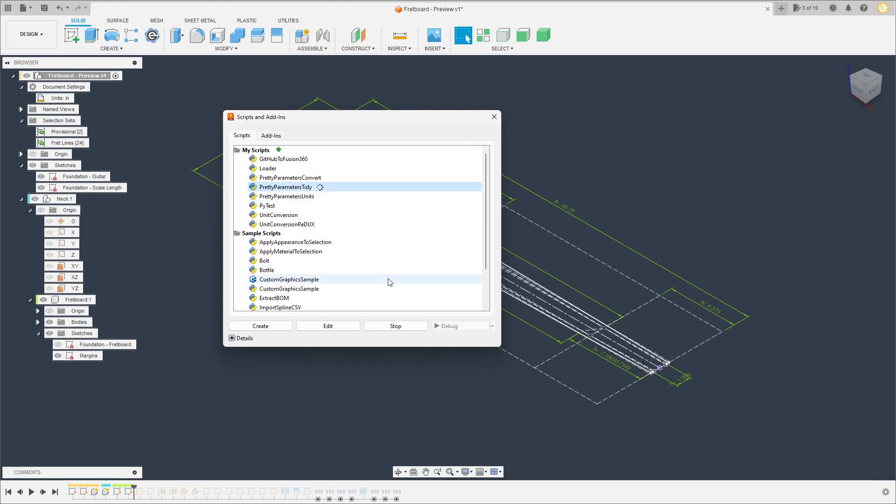
{"action": "left_click", "coordinate": [397, 322]}
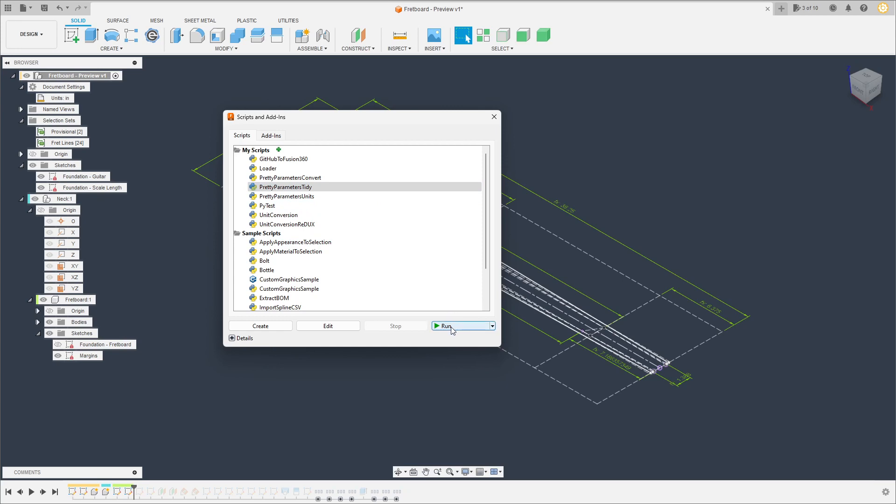
Run the PrettyParametersTidy script and convert the user parameter expressions to decimal.
{"action": "left_click", "coordinate": [451, 327]}
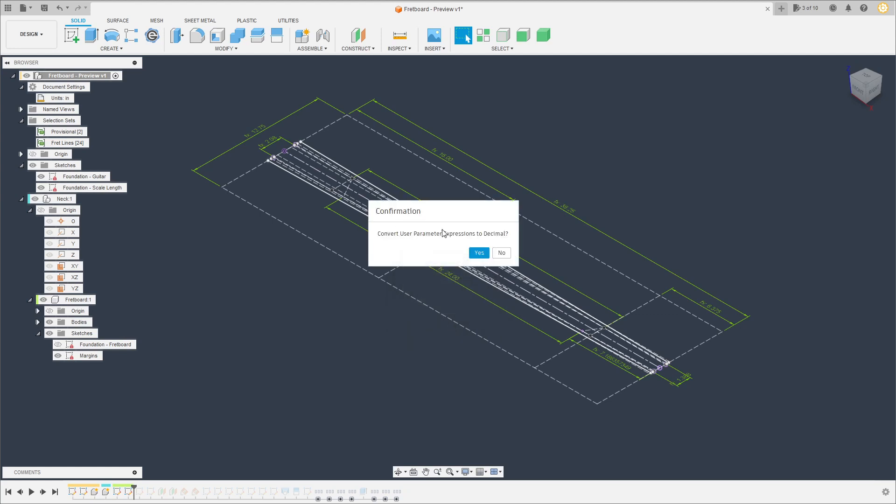
{"action": "left_click", "coordinate": [481, 255]}
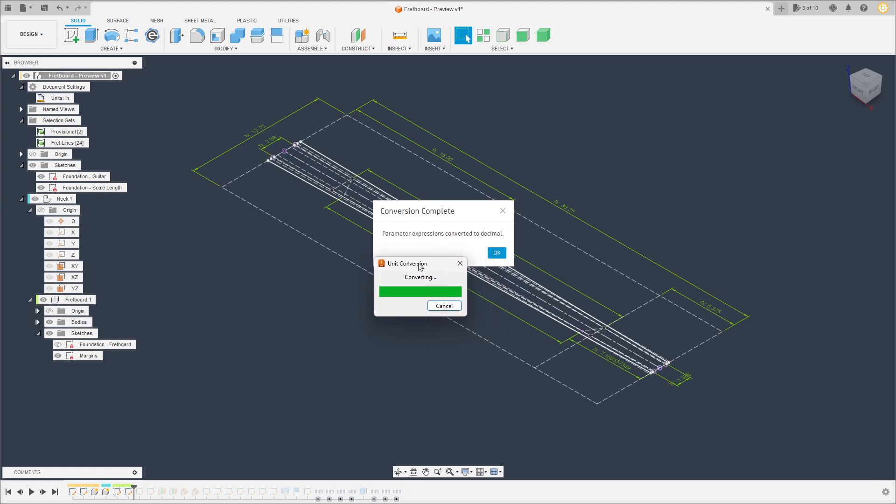
{"action": "left_click", "coordinate": [468, 267]}
{"action": "left_click", "coordinate": [497, 252]}
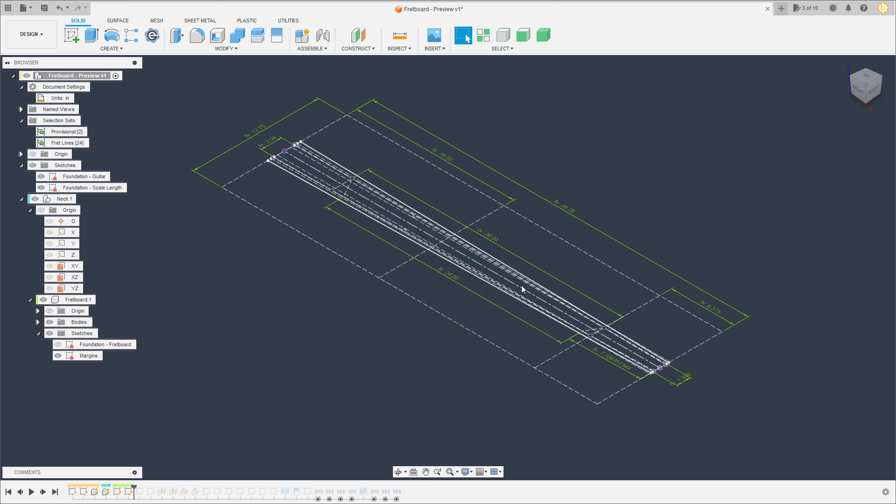
Reopen the parameters list and examine the converted names, units and expressions of the user parameters.
{"action": "key", "text": "shift+p"}
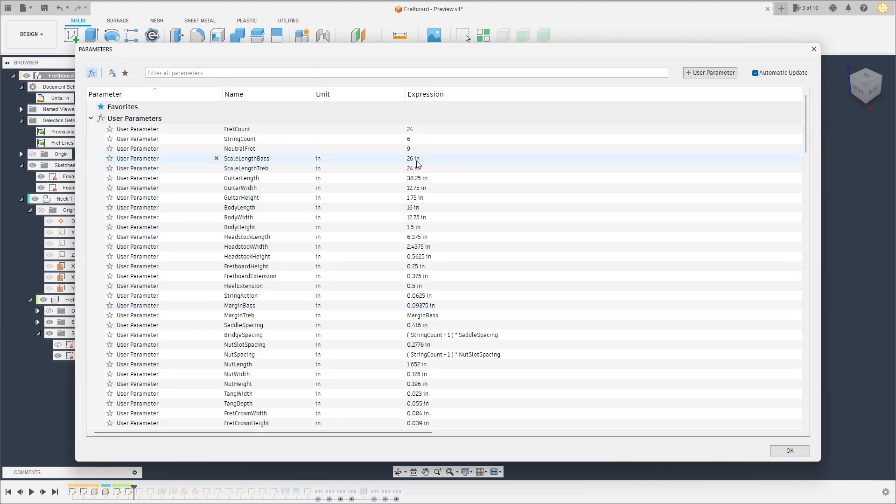
{"action": "left_click", "coordinate": [430, 171]}
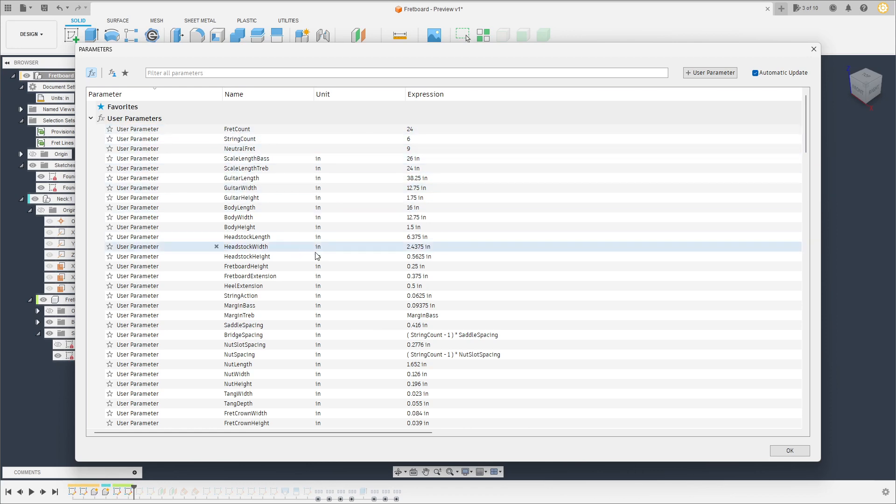
{"action": "scroll", "coordinate": [285, 258], "scroll_direction": "down", "scroll_amount": 3}
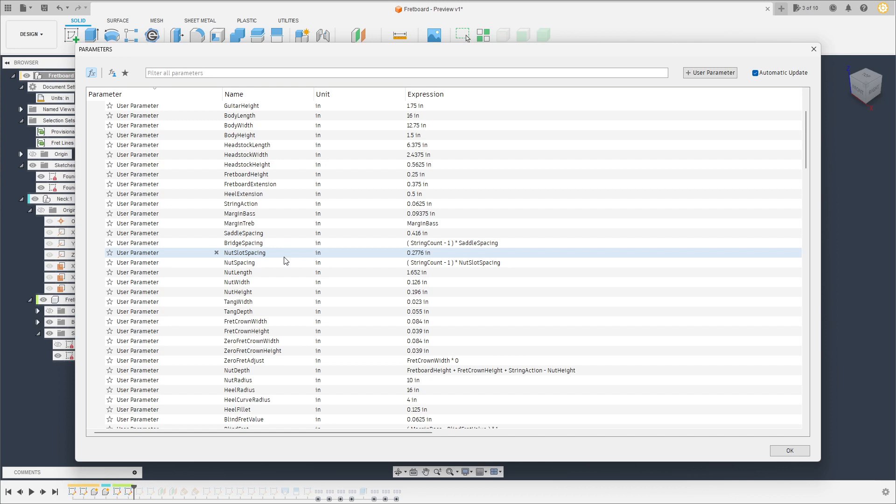
{"action": "scroll", "coordinate": [286, 261], "scroll_direction": "up", "scroll_amount": 3}
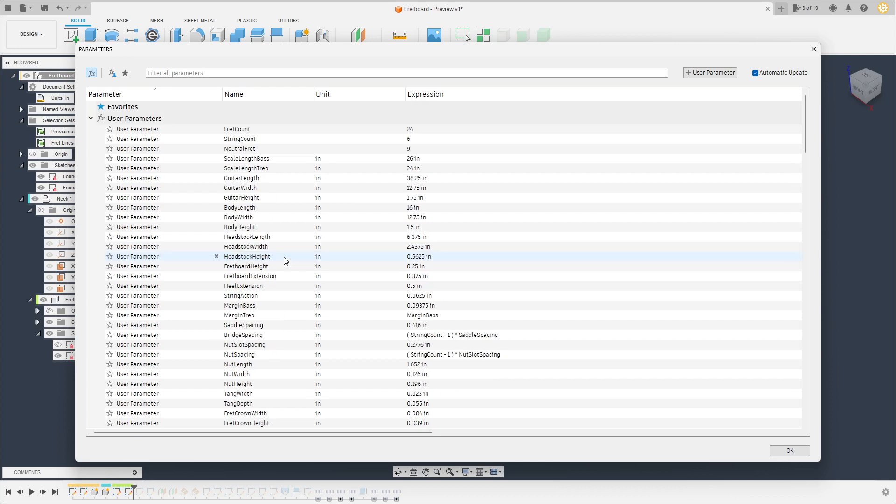
{"action": "left_click", "coordinate": [284, 133]}
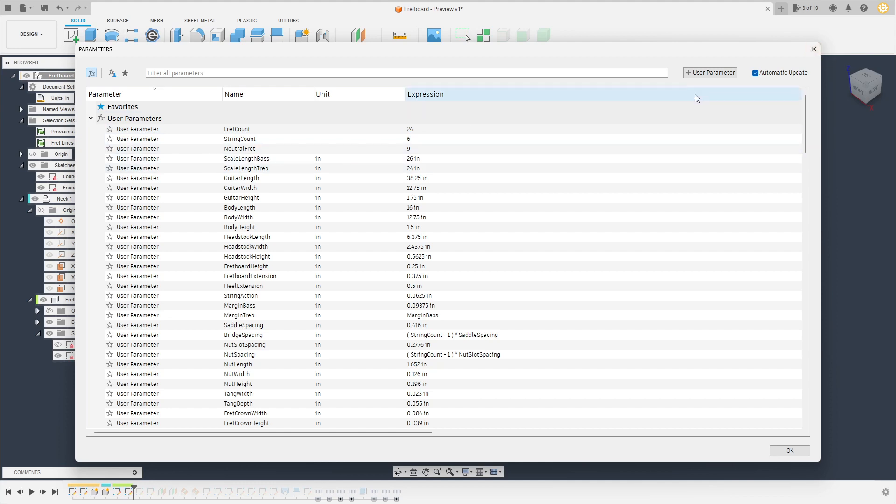
{"action": "scroll", "coordinate": [312, 223], "scroll_direction": "down", "scroll_amount": 4}
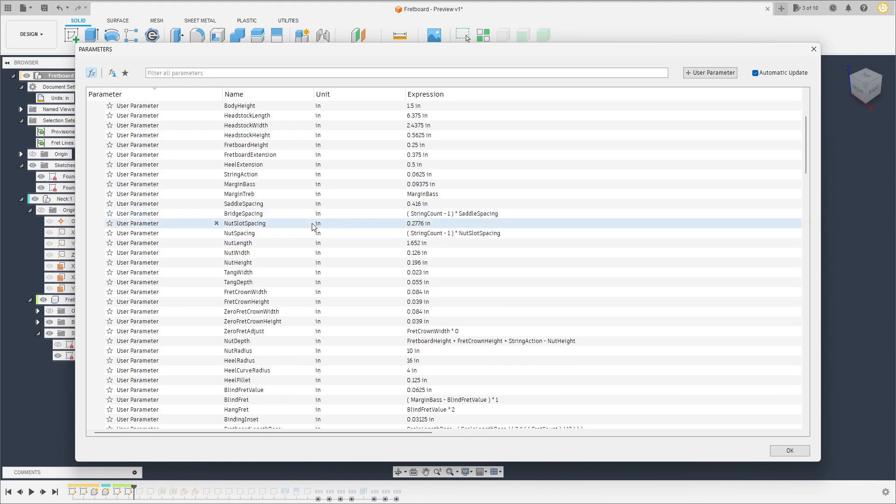
{"action": "scroll", "coordinate": [312, 223], "scroll_direction": "up", "scroll_amount": 4}
{"action": "left_click", "coordinate": [318, 159]}
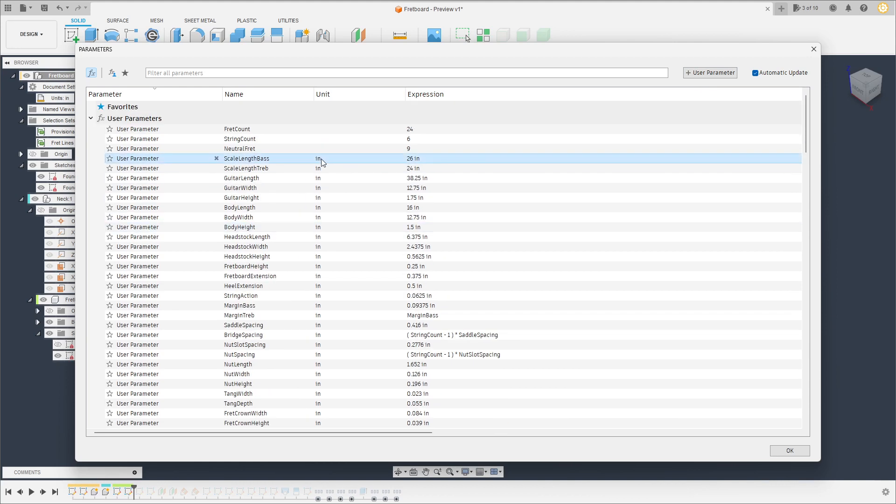
{"action": "double_click", "coordinate": [270, 159]}
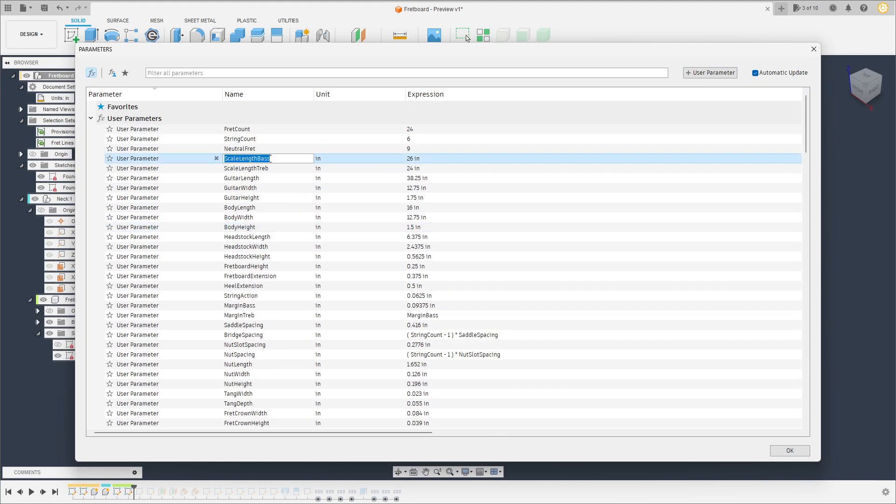
Narrow the Expression column of the parameters table so the Value column fits beside it.
{"action": "double_click", "coordinate": [487, 158]}
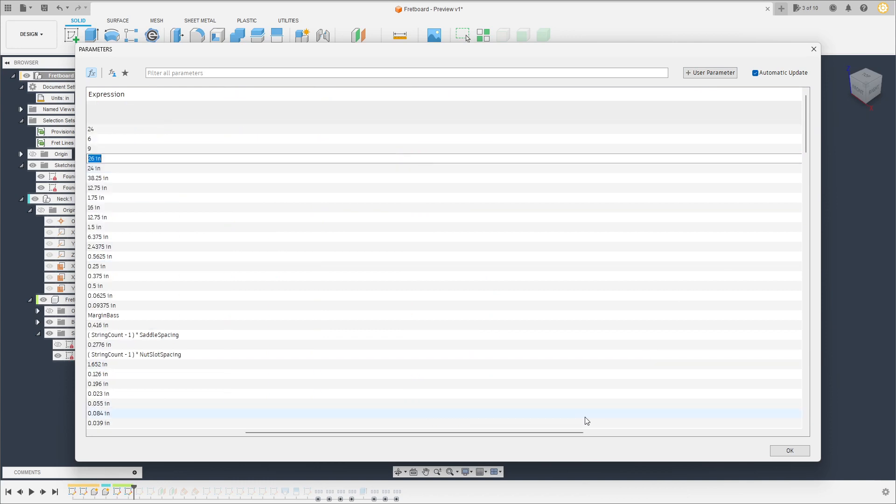
{"action": "left_click_drag", "start_coordinate": [565, 432], "coordinate": [678, 425]}
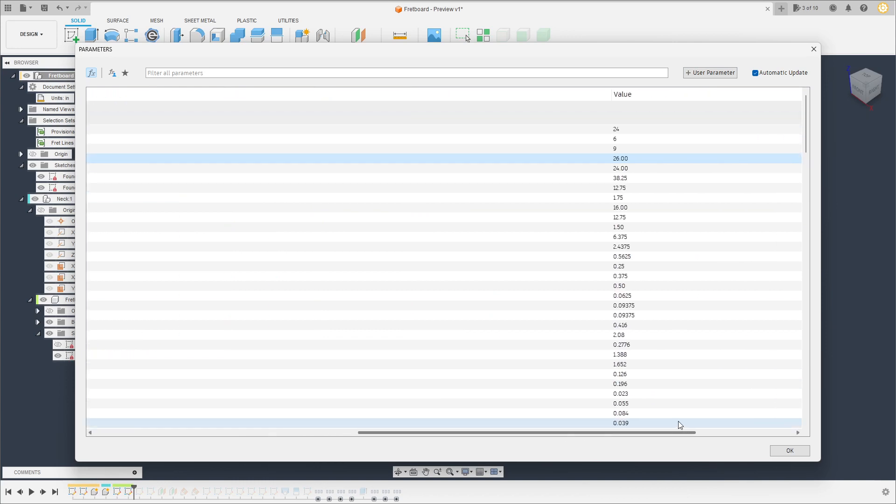
{"action": "left_click_drag", "start_coordinate": [610, 93], "coordinate": [412, 116]}
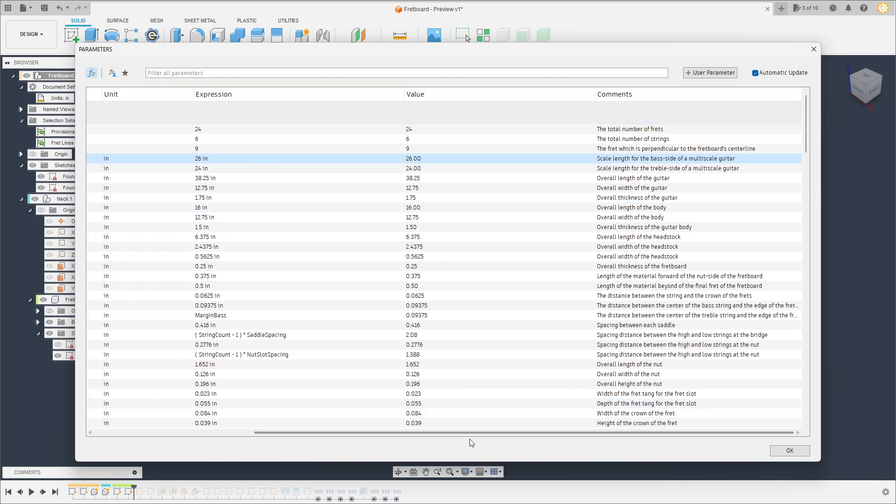
{"action": "left_click_drag", "start_coordinate": [471, 432], "coordinate": [310, 433]}
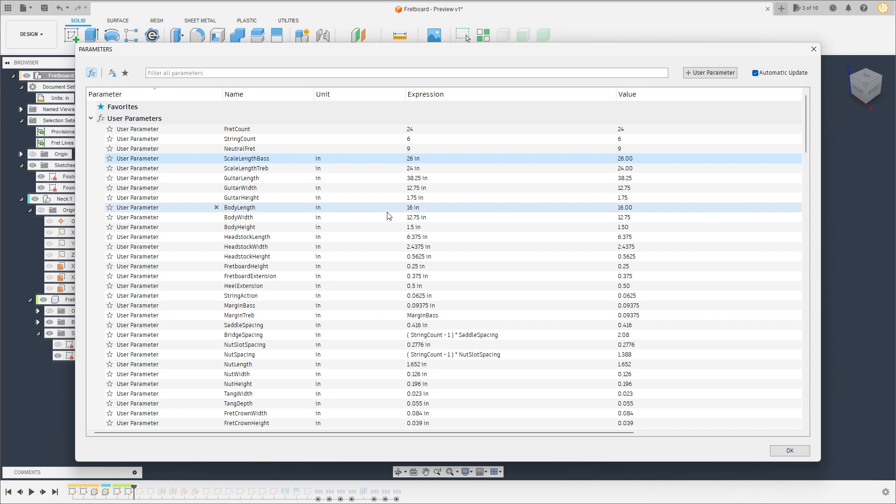
Set the ScaleLengthBass expression to 660 mm.
{"action": "left_click", "coordinate": [450, 158]}
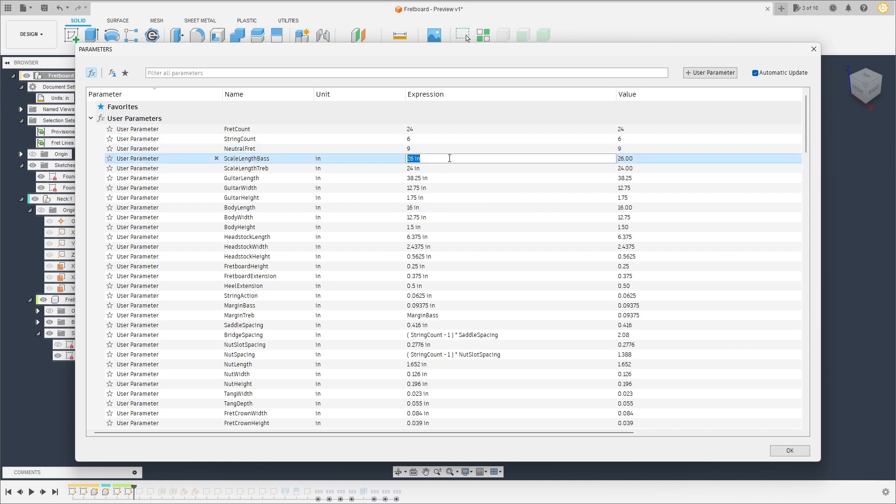
{"action": "type", "text": "660mm"}
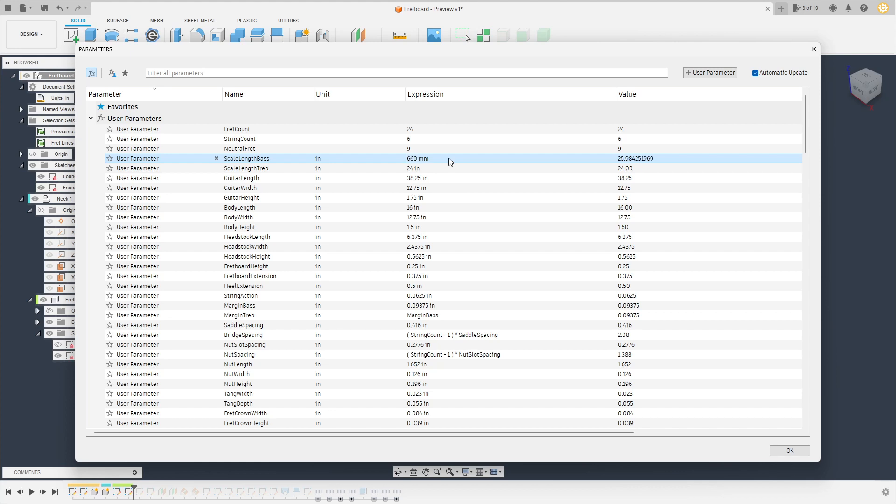
{"action": "key", "text": "Return"}
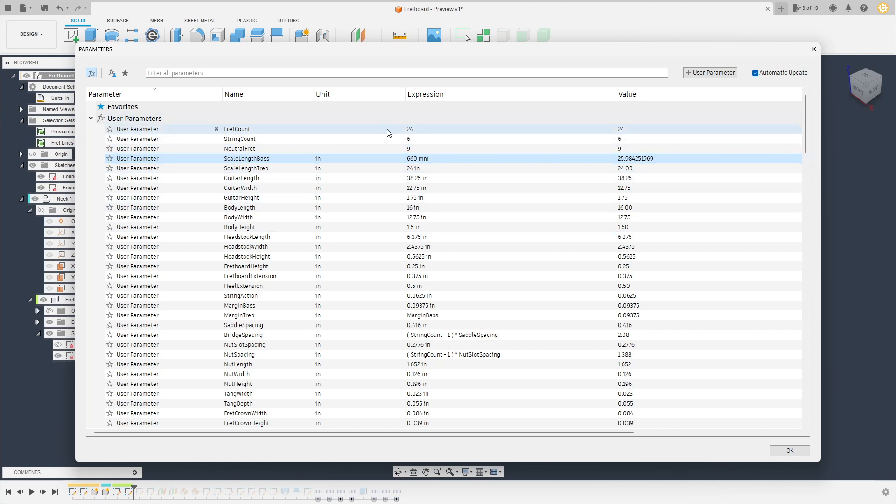
Set the ScaleLengthBass expression to 26 in.
{"action": "left_click", "coordinate": [488, 158]}
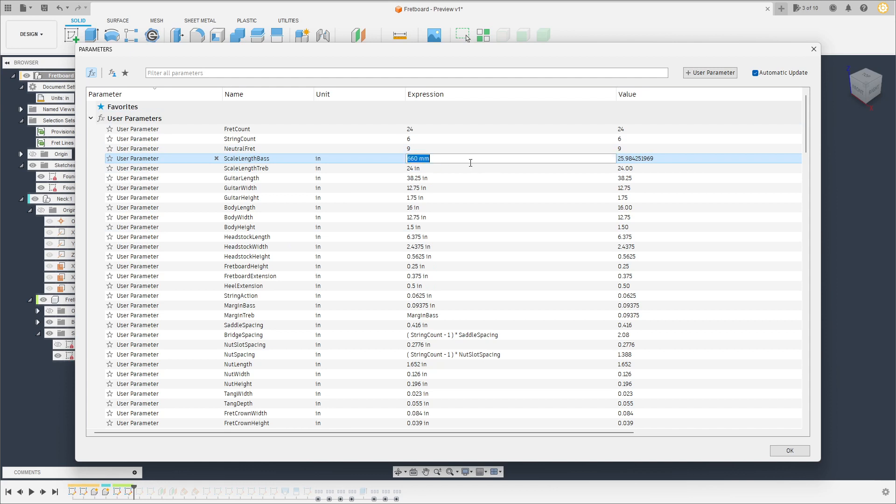
{"action": "type", "text": "26 BindingInset"}
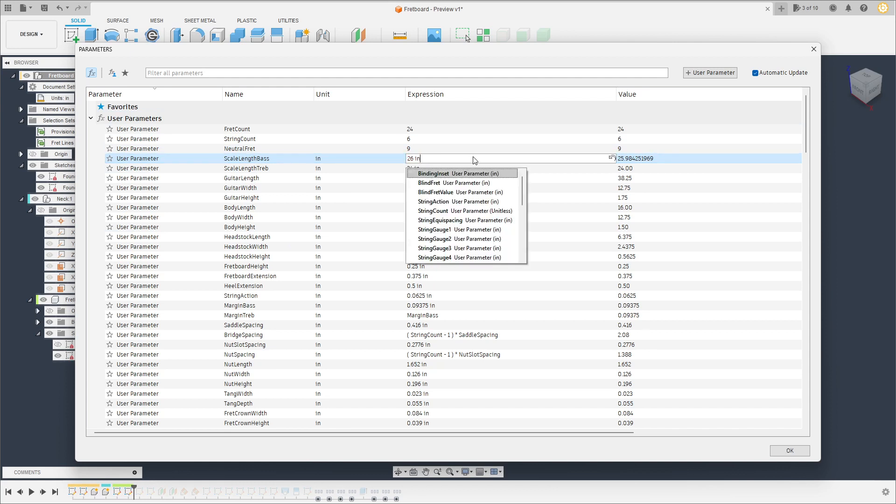
{"action": "key", "text": "BackSpace"}
{"action": "key", "text": "BackSpace"}
{"action": "key", "text": "BackSpace"}
{"action": "key", "text": "BackSpace"}
{"action": "key", "text": "BackSpace"}
{"action": "key", "text": "BackSpace"}
{"action": "key", "text": "BackSpace"}
{"action": "key", "text": "BackSpace"}
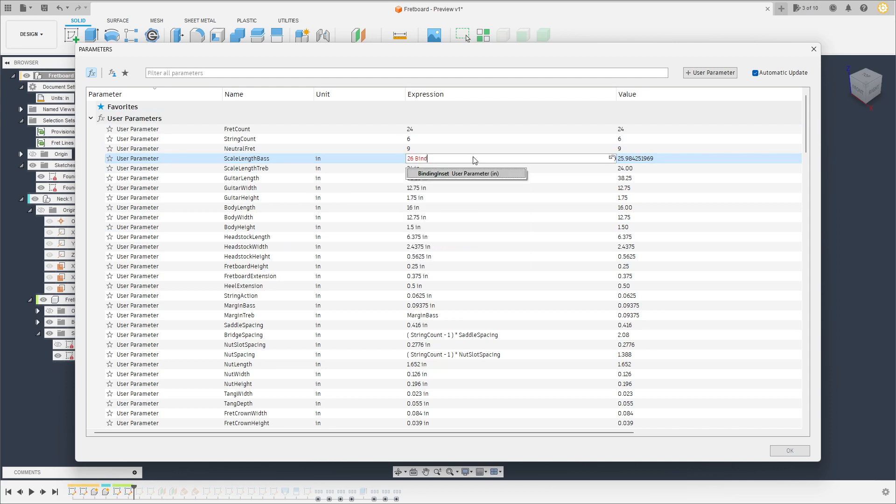
{"action": "key", "text": "BackSpace"}
{"action": "key", "text": "BackSpace"}
{"action": "type", "text": "in"}
{"action": "key", "text": "Return"}
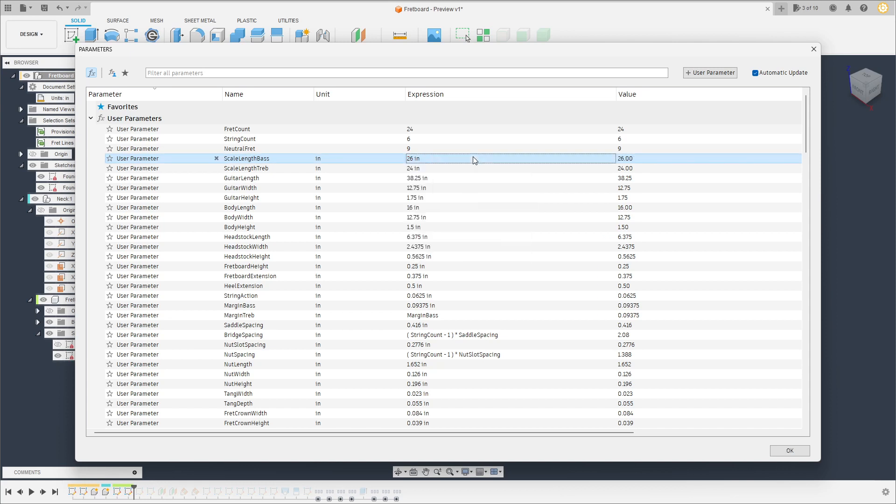
Examine the units and expressions throughout the user parameters list, including the ScaleLengthBass unit, and close the parameters table.
{"action": "left_click", "coordinate": [326, 159]}
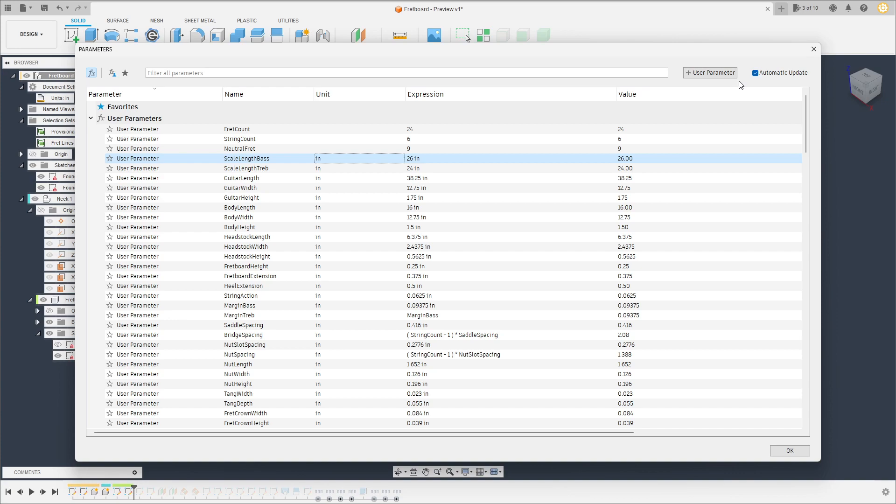
{"action": "scroll", "coordinate": [579, 261], "scroll_direction": "down", "scroll_amount": 3}
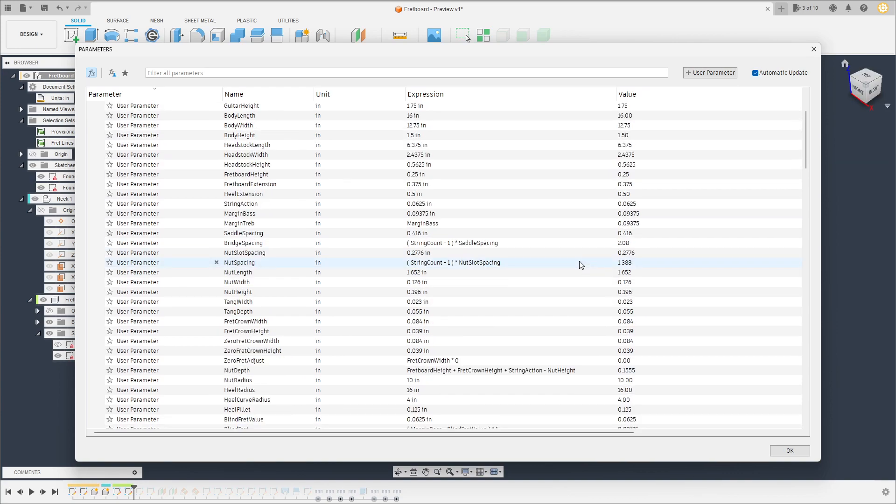
{"action": "scroll", "coordinate": [581, 254], "scroll_direction": "up", "scroll_amount": 3}
{"action": "scroll", "coordinate": [581, 255], "scroll_direction": "down", "scroll_amount": 10}
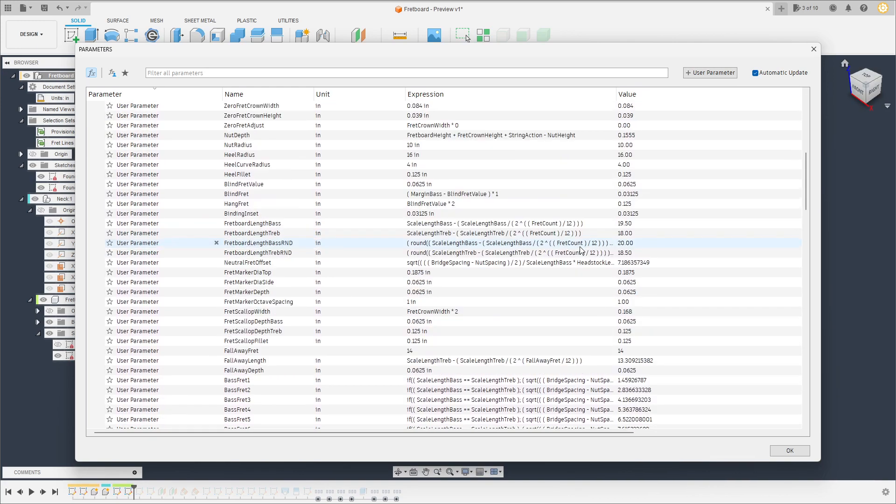
{"action": "scroll", "coordinate": [527, 187], "scroll_direction": "down", "scroll_amount": 20}
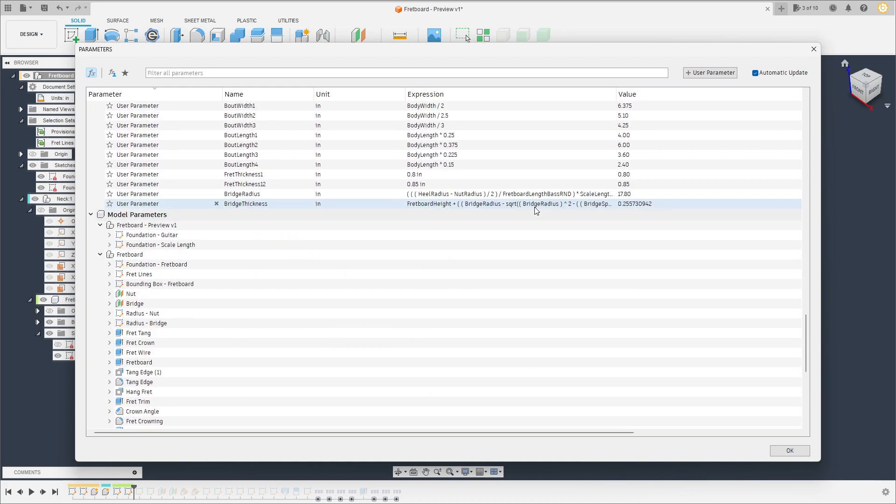
{"action": "scroll", "coordinate": [536, 211], "scroll_direction": "up", "scroll_amount": 15}
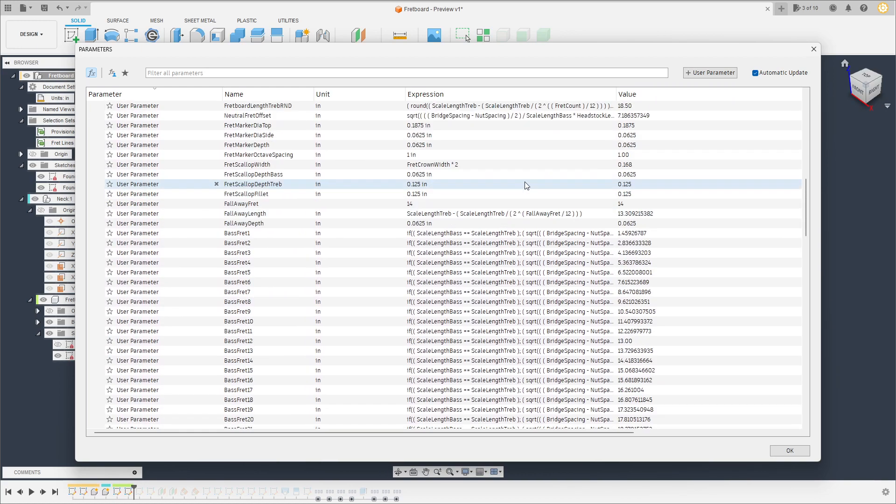
{"action": "scroll", "coordinate": [460, 156], "scroll_direction": "up", "scroll_amount": 4}
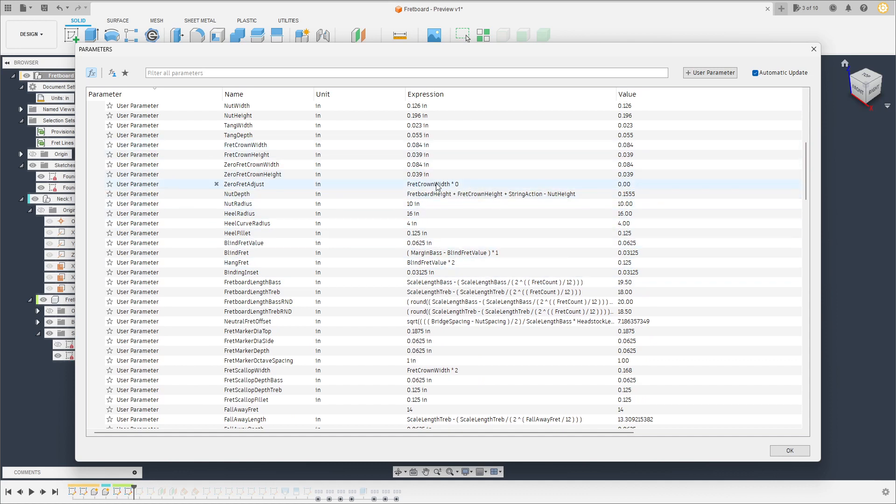
{"action": "scroll", "coordinate": [507, 245], "scroll_direction": "down", "scroll_amount": 20}
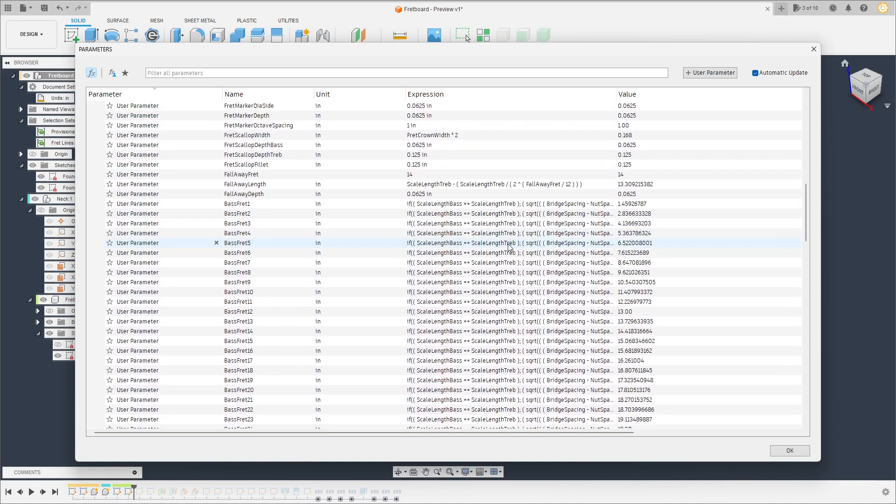
{"action": "scroll", "coordinate": [511, 243], "scroll_direction": "down", "scroll_amount": 6}
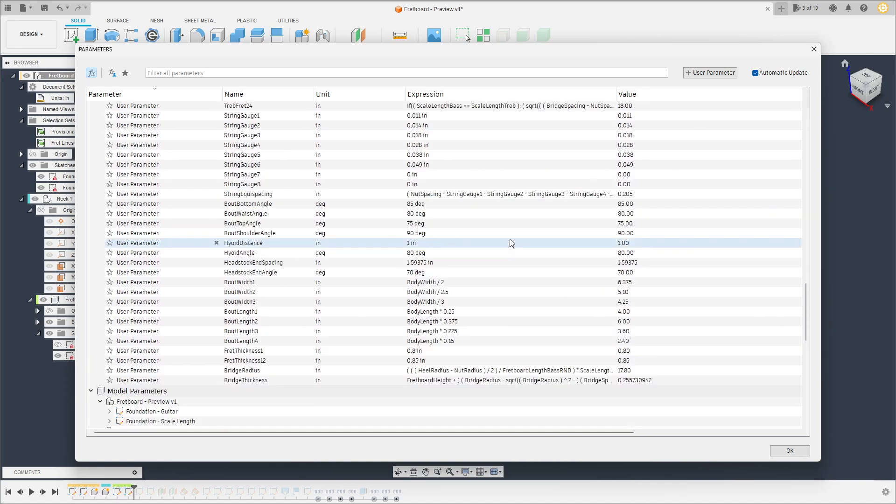
{"action": "left_click", "coordinate": [812, 50]}
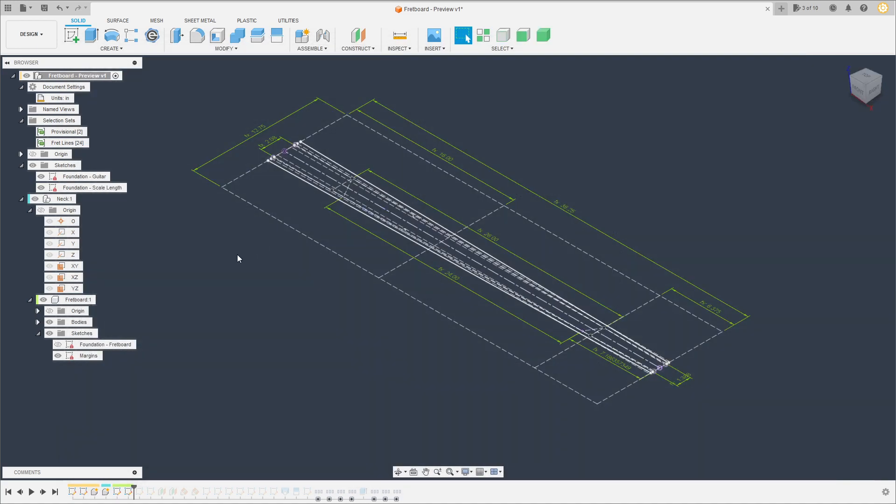
Run the PrettyParametersConvert script and switch the design from inches to millimeters.
{"action": "key", "text": "shift+s"}
{"action": "left_click", "coordinate": [285, 186]}
{"action": "left_click", "coordinate": [447, 325]}
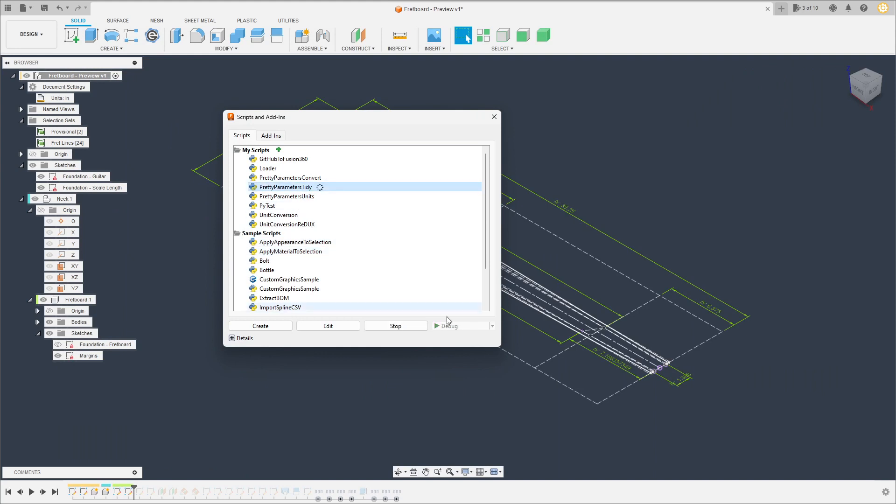
{"action": "left_click", "coordinate": [315, 178]}
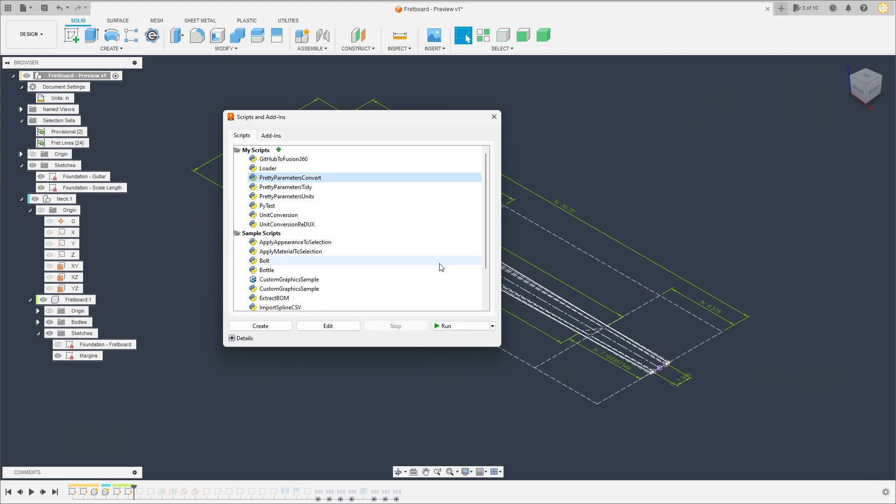
{"action": "left_click", "coordinate": [443, 326]}
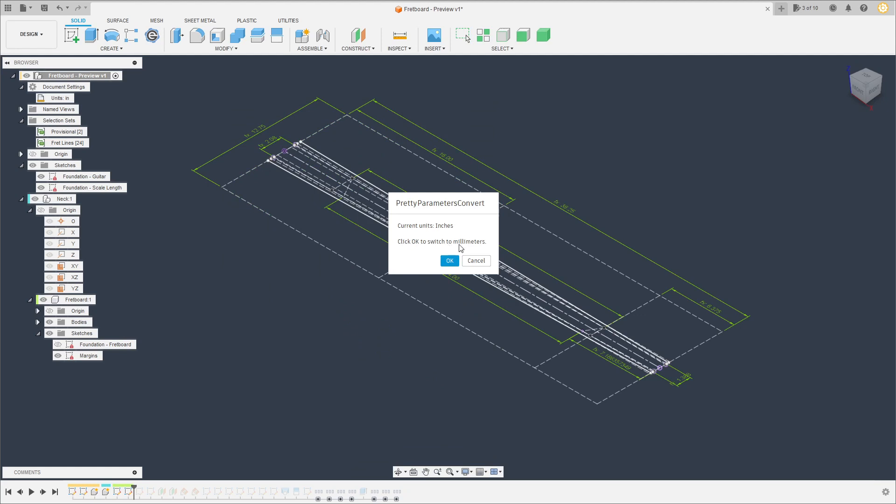
{"action": "left_click", "coordinate": [449, 262]}
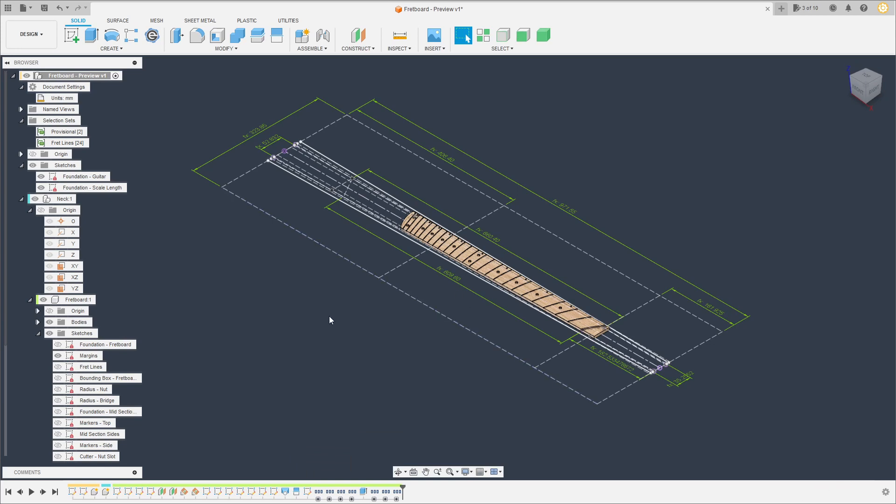
Inspect the fretboard model up close, and reopen the parameters table to examine the units and expressions of the user parameters.
{"action": "scroll", "coordinate": [467, 224], "scroll_direction": "up", "scroll_amount": 5}
{"action": "middle_click_drag", "start_coordinate": [520, 288], "coordinate": [518, 228]}
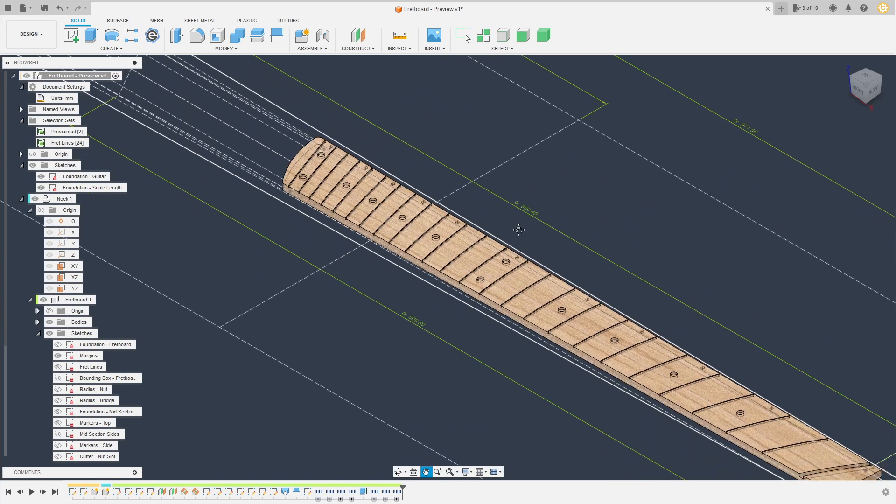
{"action": "scroll", "coordinate": [519, 228], "scroll_direction": "down", "scroll_amount": 1}
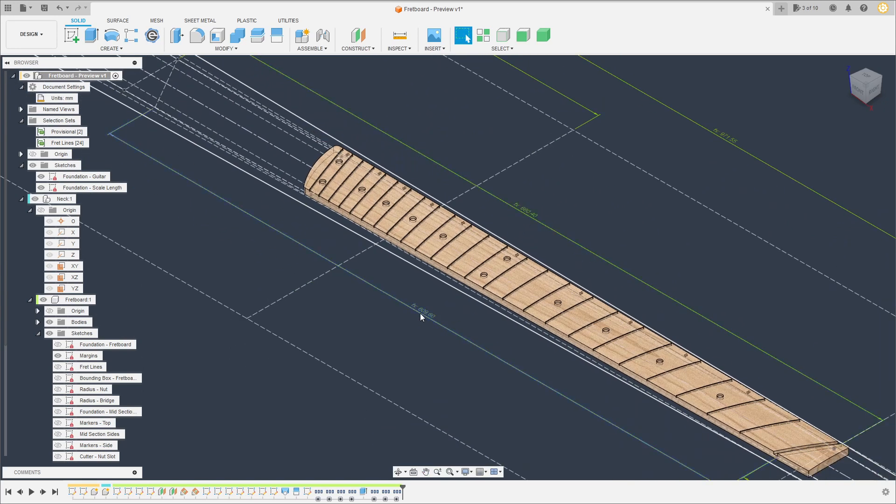
{"action": "key", "text": "ctrl+p"}
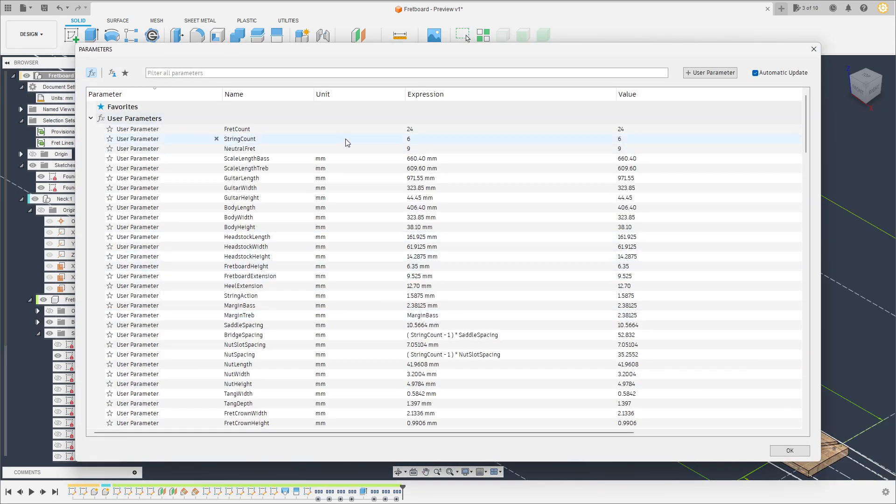
{"action": "scroll", "coordinate": [431, 183], "scroll_direction": "down", "scroll_amount": 2}
{"action": "scroll", "coordinate": [433, 156], "scroll_direction": "down", "scroll_amount": 3}
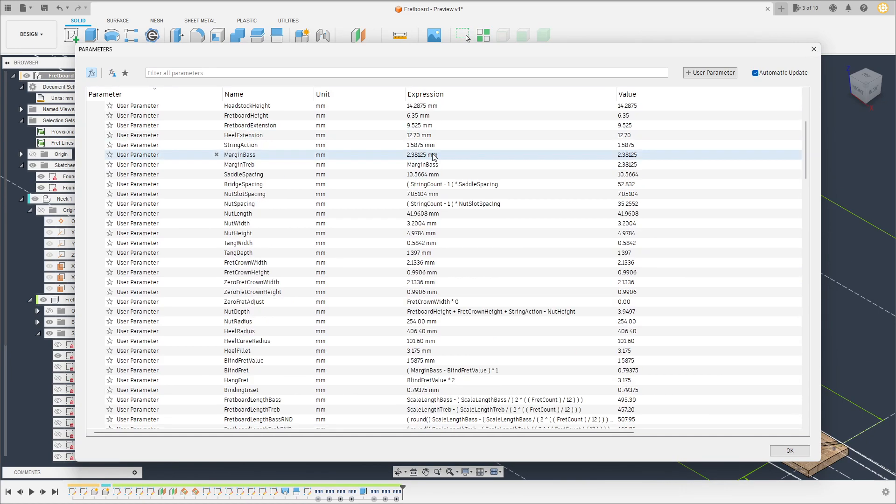
{"action": "scroll", "coordinate": [433, 157], "scroll_direction": "down", "scroll_amount": 13}
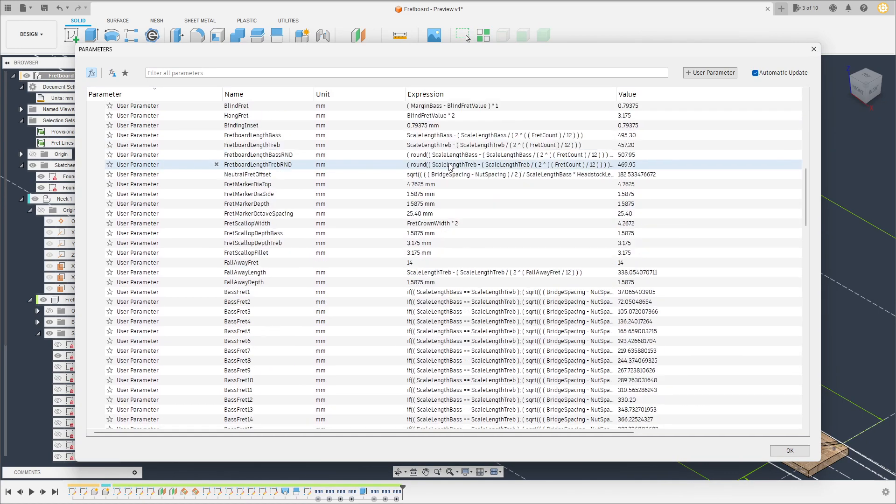
{"action": "scroll", "coordinate": [490, 185], "scroll_direction": "up", "scroll_amount": 3}
{"action": "scroll", "coordinate": [490, 186], "scroll_direction": "down", "scroll_amount": 5}
{"action": "scroll", "coordinate": [490, 186], "scroll_direction": "up", "scroll_amount": 15}
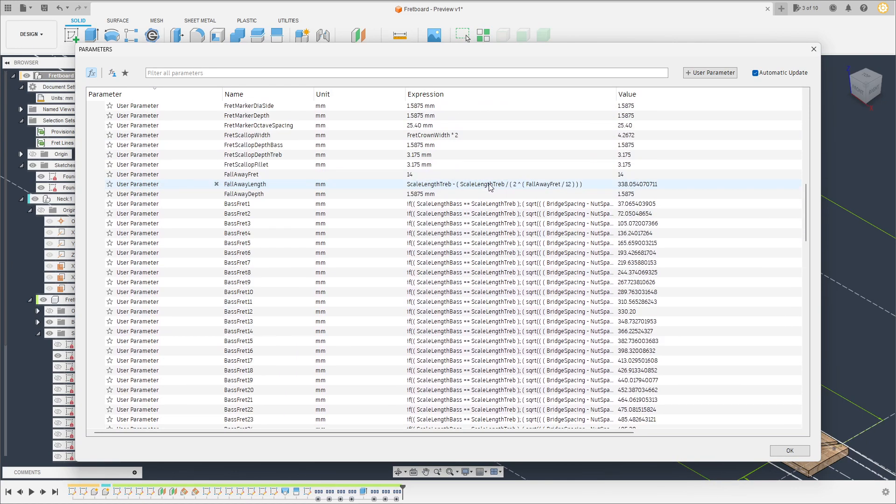
{"action": "scroll", "coordinate": [365, 184], "scroll_direction": "down", "scroll_amount": 20}
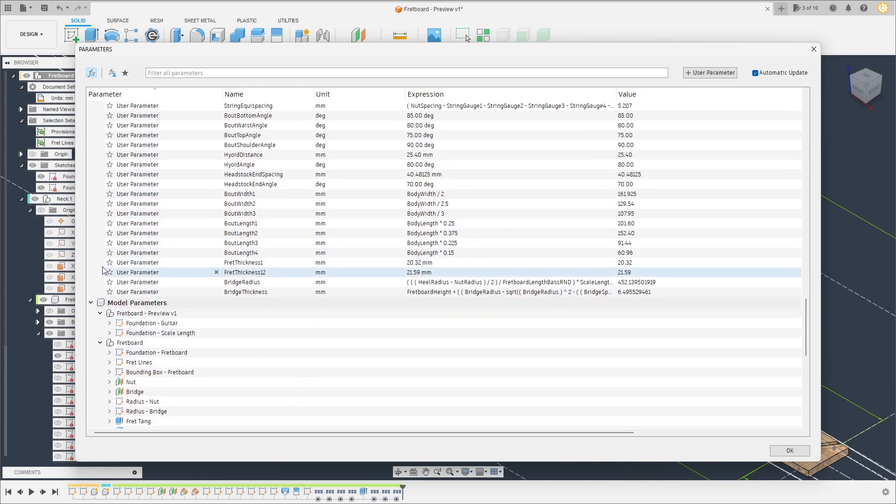
Expand all entries under Model Parameters in the parameters table.
{"action": "scroll", "coordinate": [103, 267], "scroll_direction": "up", "scroll_amount": 1}
{"action": "right_click", "coordinate": [146, 334]}
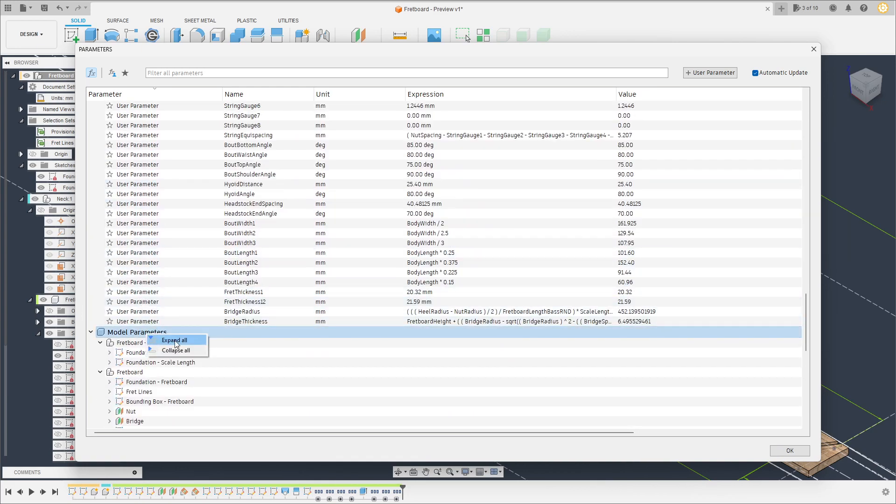
{"action": "left_click", "coordinate": [174, 340]}
Examine the units and expressions of the sketch and feature dimensions in the model parameters, from Foundation - Guitar through Margins.
{"action": "scroll", "coordinate": [269, 332], "scroll_direction": "down", "scroll_amount": 5}
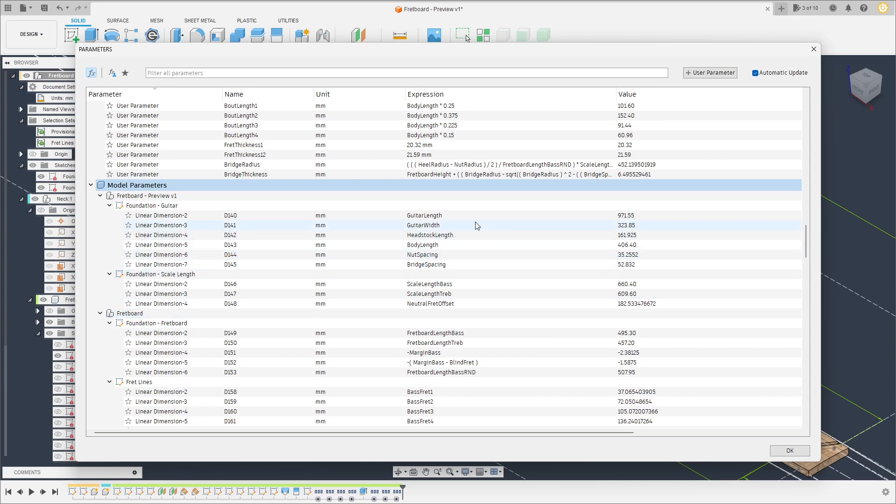
{"action": "scroll", "coordinate": [476, 225], "scroll_direction": "down", "scroll_amount": 20}
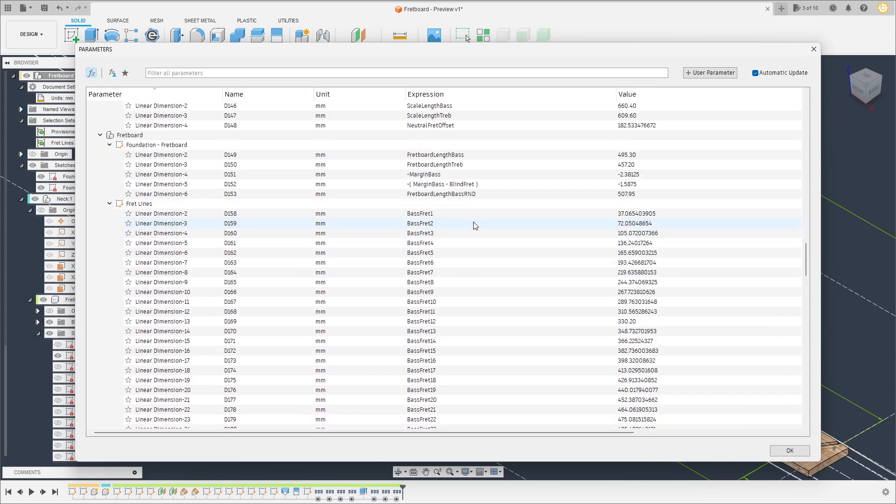
{"action": "scroll", "coordinate": [475, 225], "scroll_direction": "down", "scroll_amount": 2}
{"action": "scroll", "coordinate": [488, 209], "scroll_direction": "up", "scroll_amount": 1}
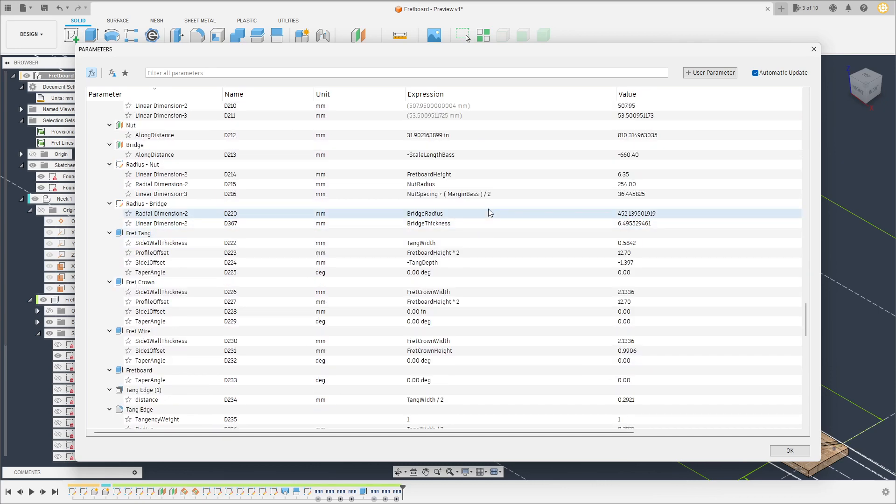
{"action": "scroll", "coordinate": [484, 280], "scroll_direction": "down", "scroll_amount": 5}
{"action": "scroll", "coordinate": [484, 288], "scroll_direction": "down", "scroll_amount": 5}
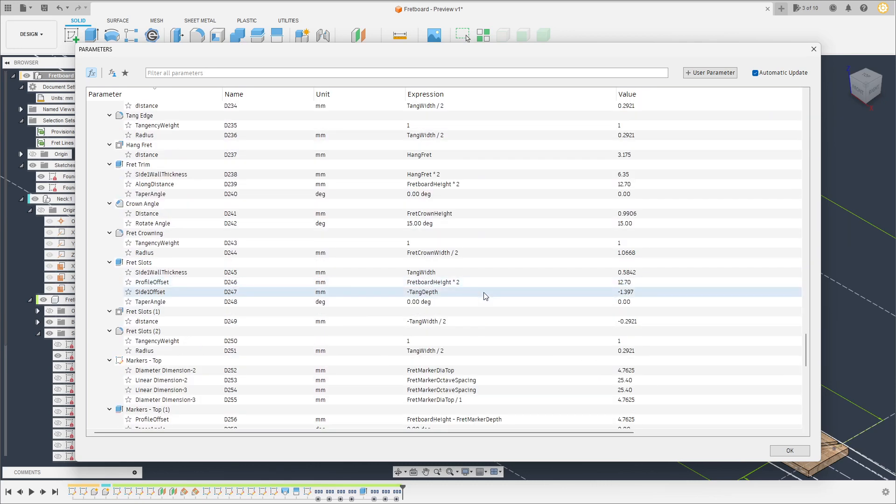
{"action": "scroll", "coordinate": [486, 288], "scroll_direction": "down", "scroll_amount": 9}
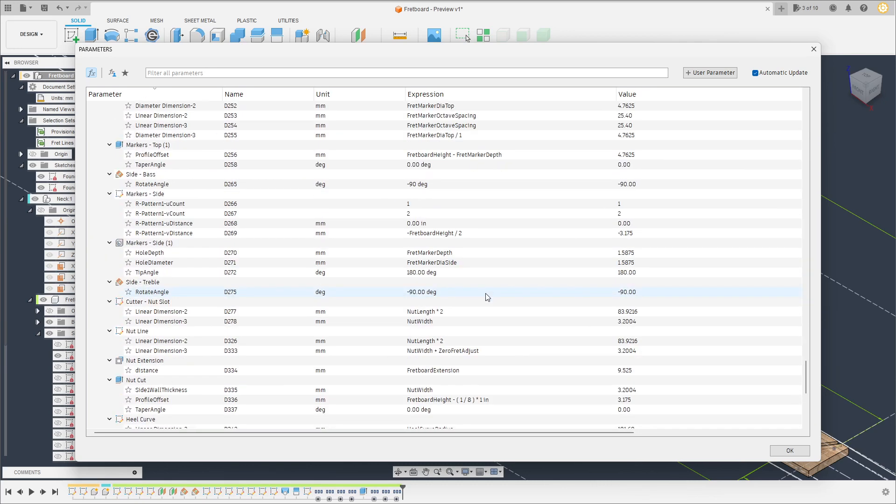
{"action": "scroll", "coordinate": [480, 262], "scroll_direction": "down", "scroll_amount": 7}
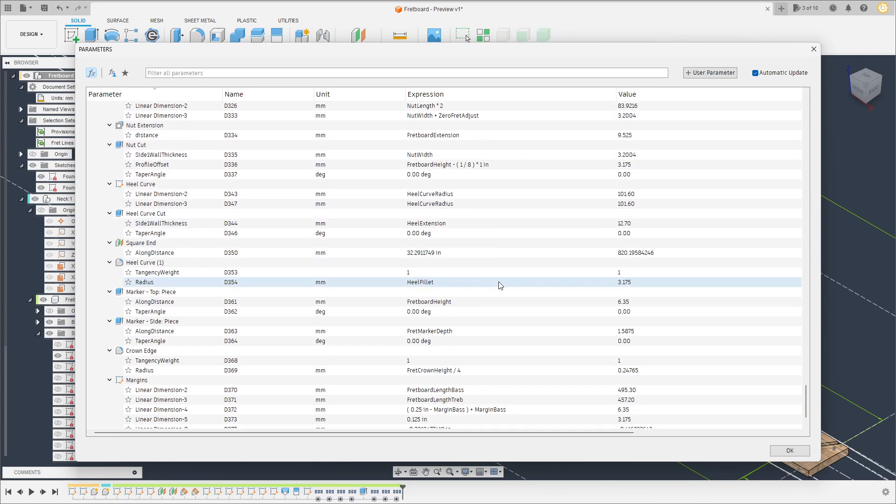
{"action": "scroll", "coordinate": [512, 263], "scroll_direction": "down", "scroll_amount": 2}
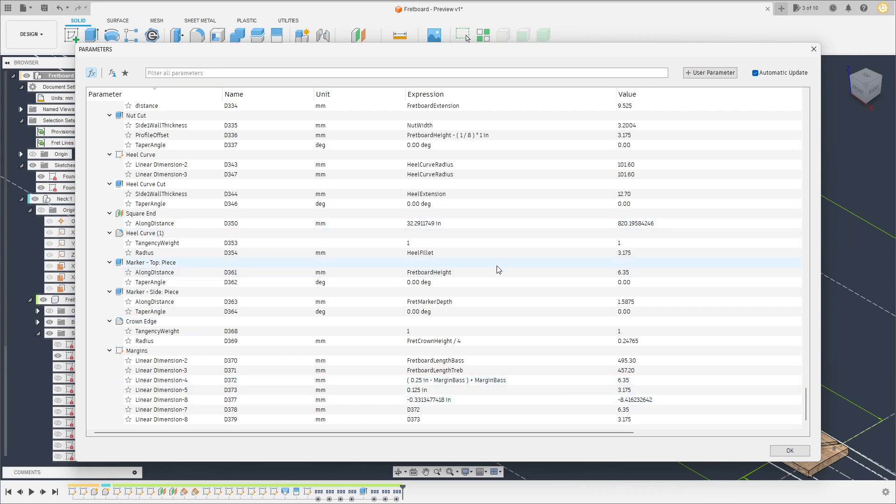
{"action": "scroll", "coordinate": [492, 281], "scroll_direction": "up", "scroll_amount": 12}
{"action": "scroll", "coordinate": [494, 285], "scroll_direction": "up", "scroll_amount": 5}
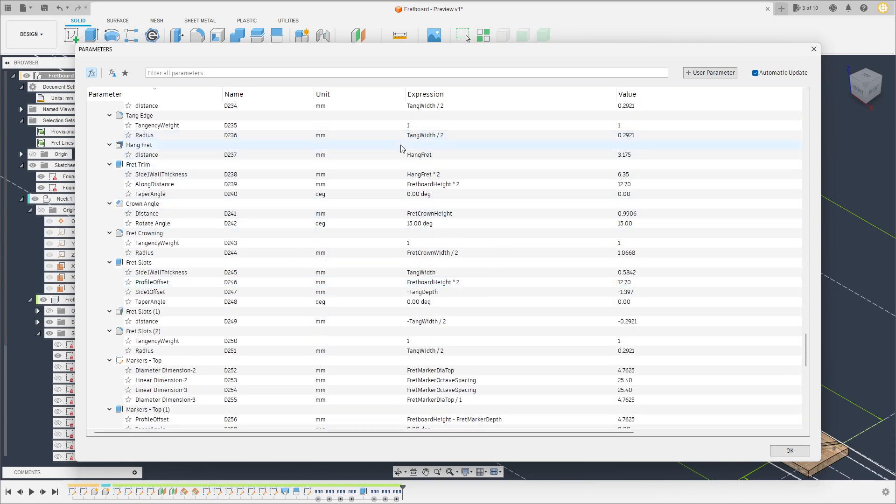
{"action": "scroll", "coordinate": [410, 119], "scroll_direction": "up", "scroll_amount": 2}
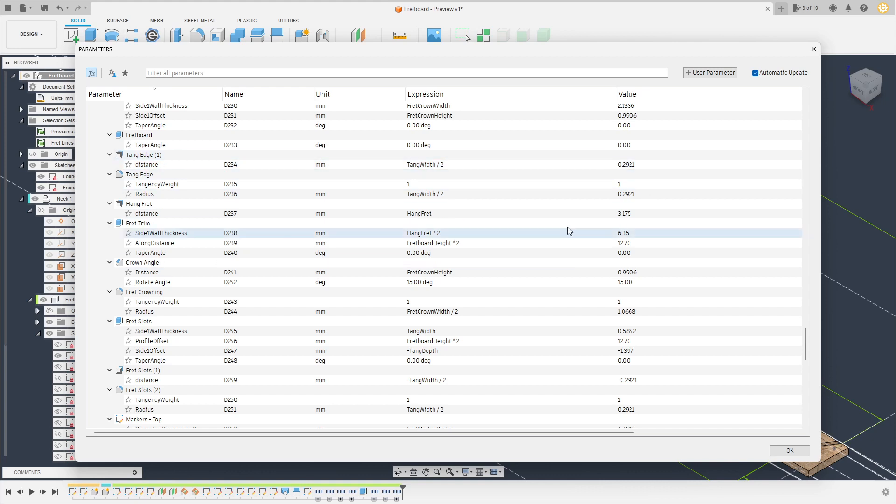
{"action": "scroll", "coordinate": [504, 270], "scroll_direction": "down", "scroll_amount": 4}
{"action": "scroll", "coordinate": [504, 270], "scroll_direction": "down", "scroll_amount": 5}
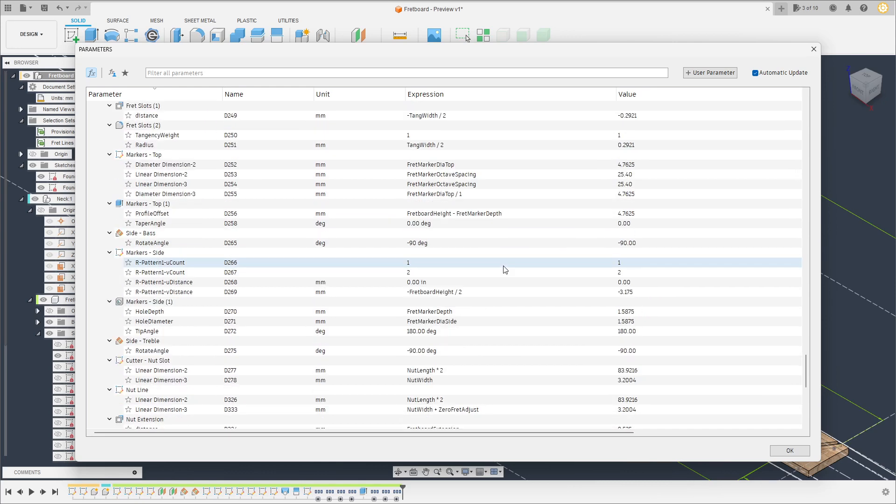
Apply the ParametersLeft window size preset to show the parameters table beside the model, and narrow the Unit column to expose the expressions.
{"action": "right_click", "coordinate": [556, 45]}
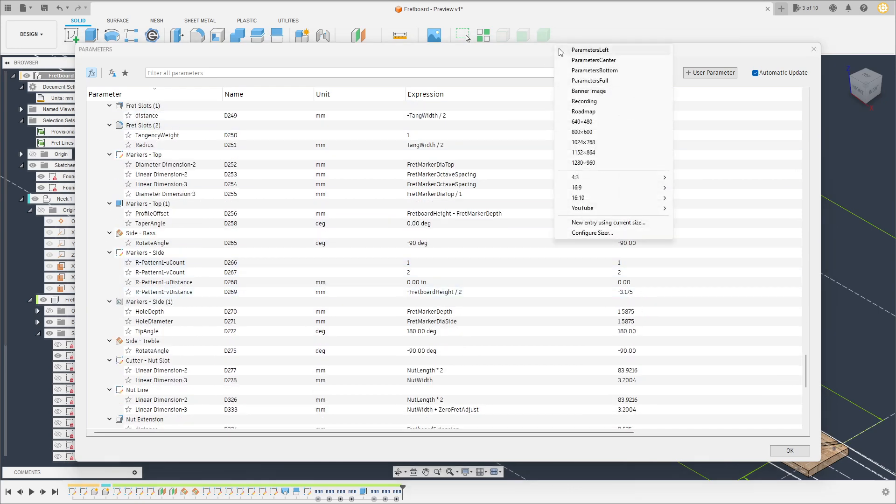
{"action": "left_click", "coordinate": [619, 51]}
{"action": "middle_click_drag", "start_coordinate": [522, 296], "coordinate": [449, 203]}
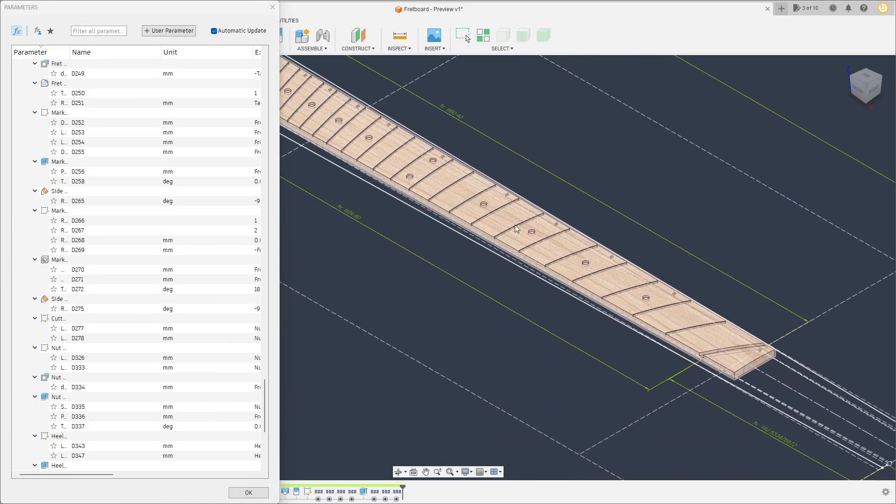
{"action": "scroll", "coordinate": [514, 225], "scroll_direction": "down", "scroll_amount": 1}
{"action": "scroll", "coordinate": [625, 282], "scroll_direction": "up", "scroll_amount": 3}
{"action": "scroll", "coordinate": [615, 282], "scroll_direction": "down", "scroll_amount": 5}
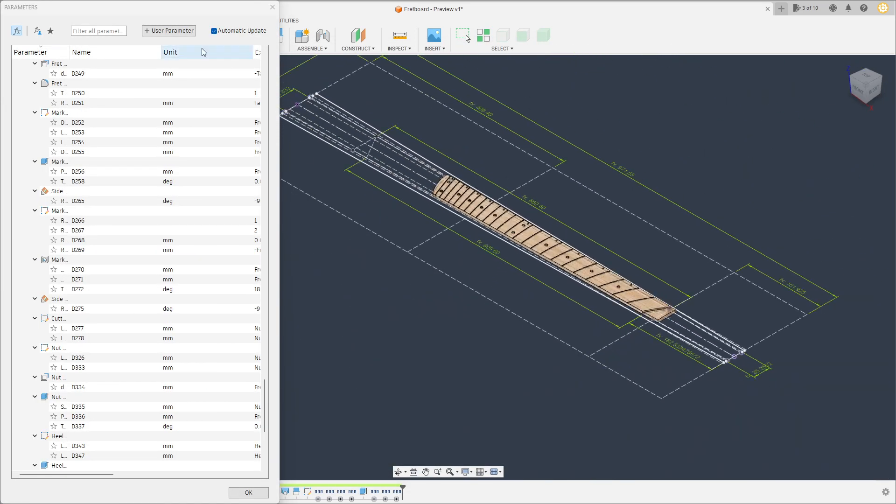
{"action": "left_click_drag", "start_coordinate": [252, 53], "coordinate": [110, 55]}
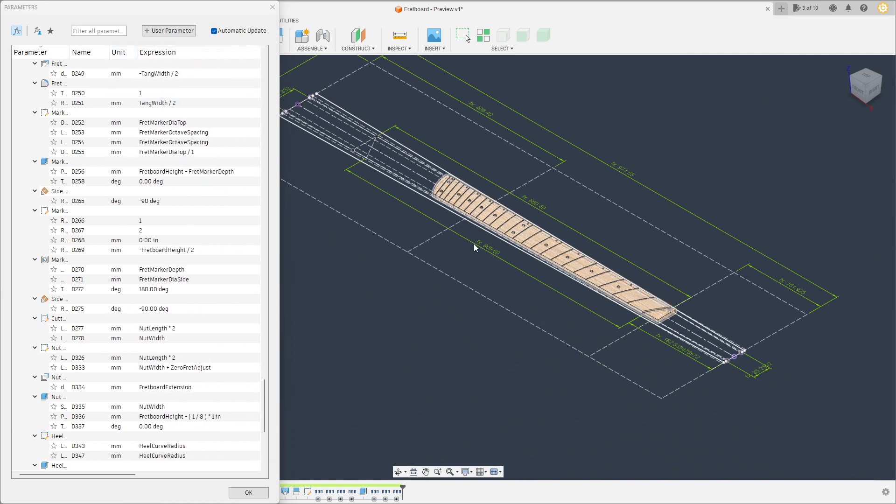
Examine the fretboard model alongside the expressions of the remaining model parameters down to D379, and close the parameters table.
{"action": "middle_click_drag", "start_coordinate": [474, 244], "coordinate": [445, 258]}
{"action": "scroll", "coordinate": [447, 258], "scroll_direction": "down", "scroll_amount": 1}
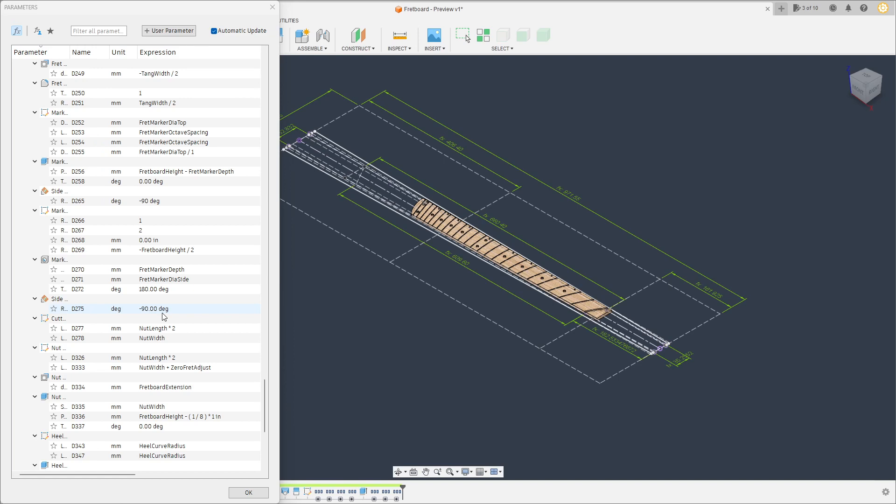
{"action": "scroll", "coordinate": [478, 244], "scroll_direction": "up", "scroll_amount": 5}
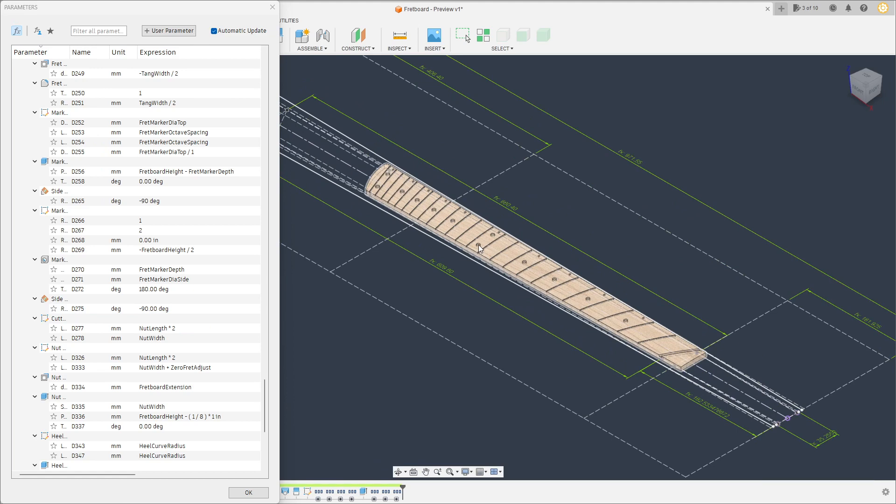
{"action": "middle_click_drag", "start_coordinate": [589, 238], "coordinate": [592, 212]}
{"action": "scroll", "coordinate": [564, 217], "scroll_direction": "down", "scroll_amount": 1}
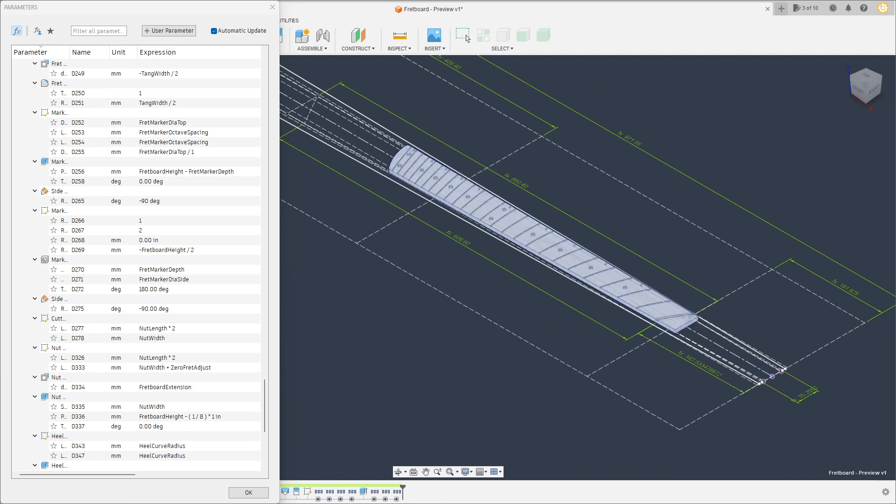
{"action": "scroll", "coordinate": [217, 394], "scroll_direction": "down", "scroll_amount": 8}
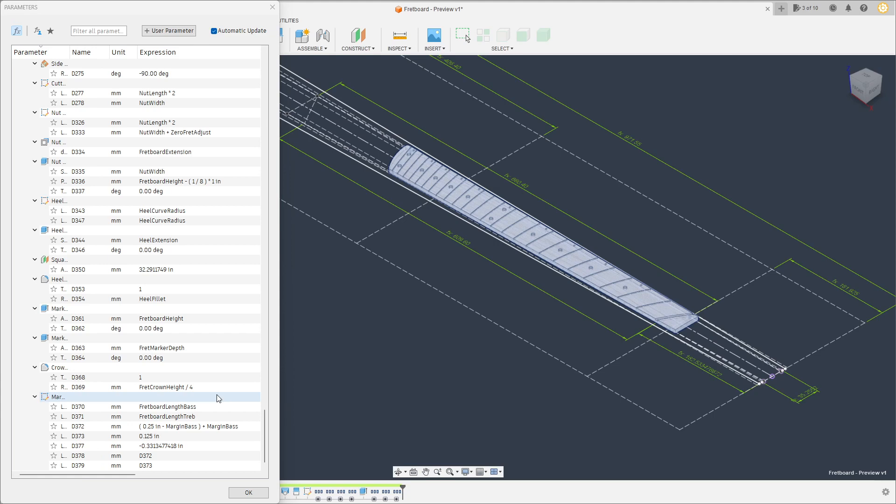
{"action": "left_click", "coordinate": [248, 492]}
{"action": "middle_click_drag", "start_coordinate": [429, 269], "coordinate": [342, 286]}
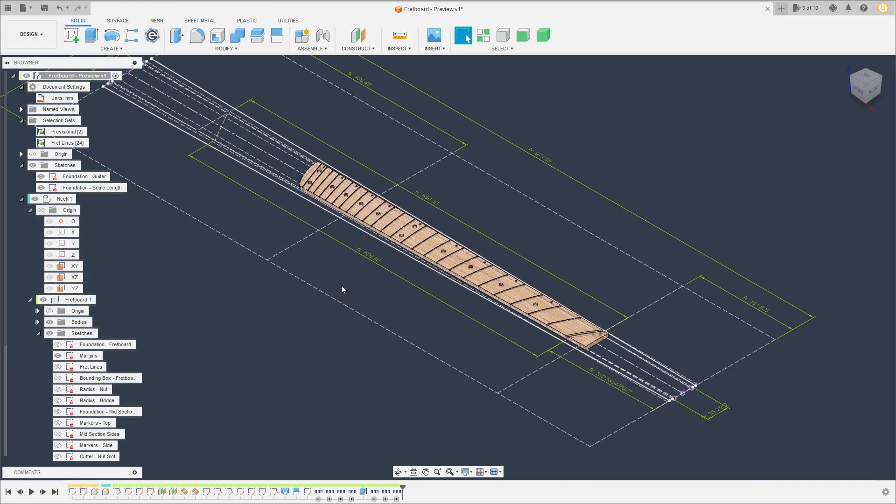